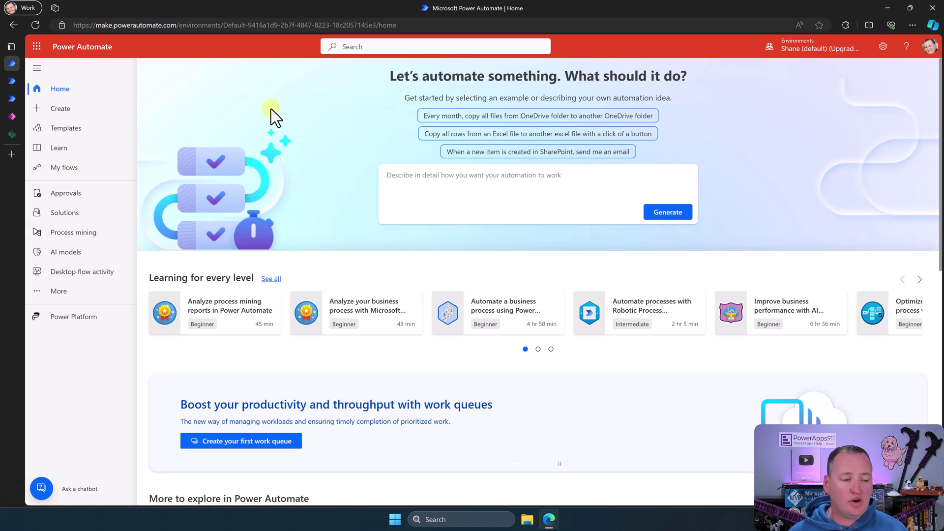
Create an instant cloud flow, skipping the name and trigger setup, and use PowerApps (V2) as its trigger.
left_click(71, 112)
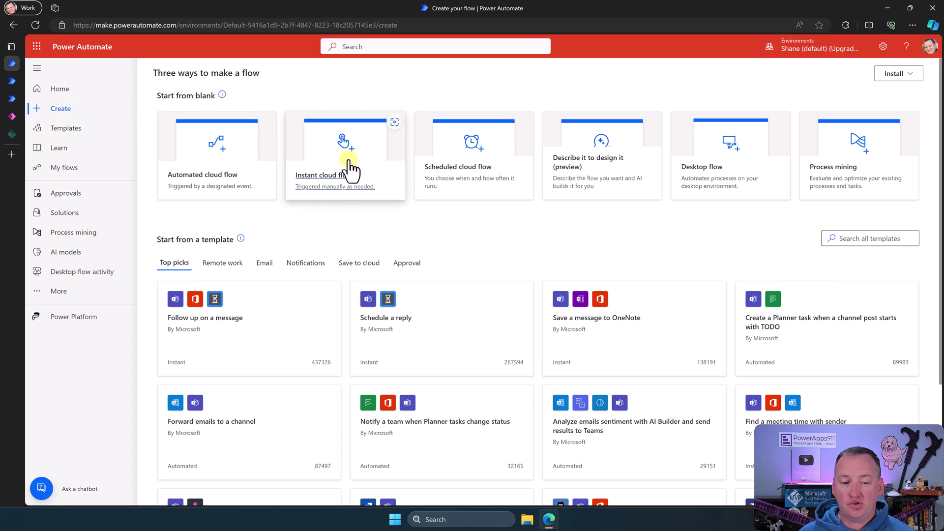
left_click(366, 173)
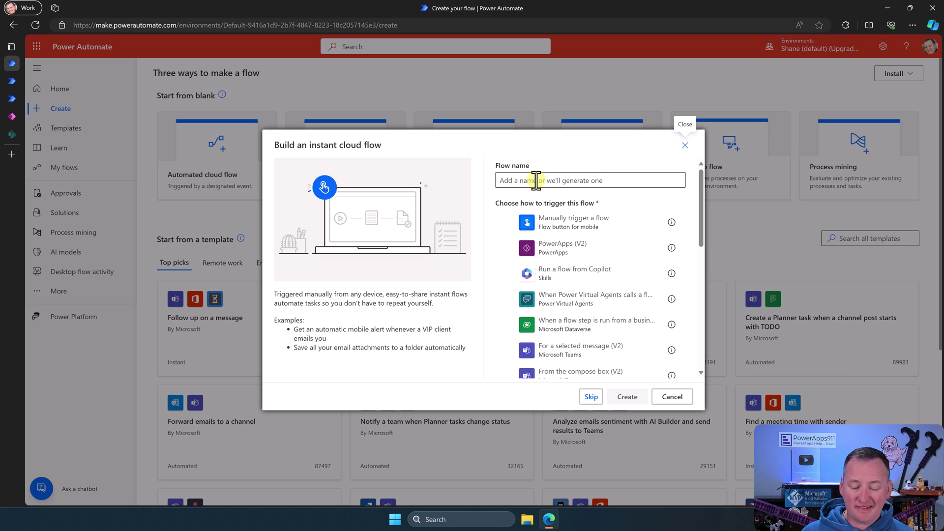
left_click(591, 399)
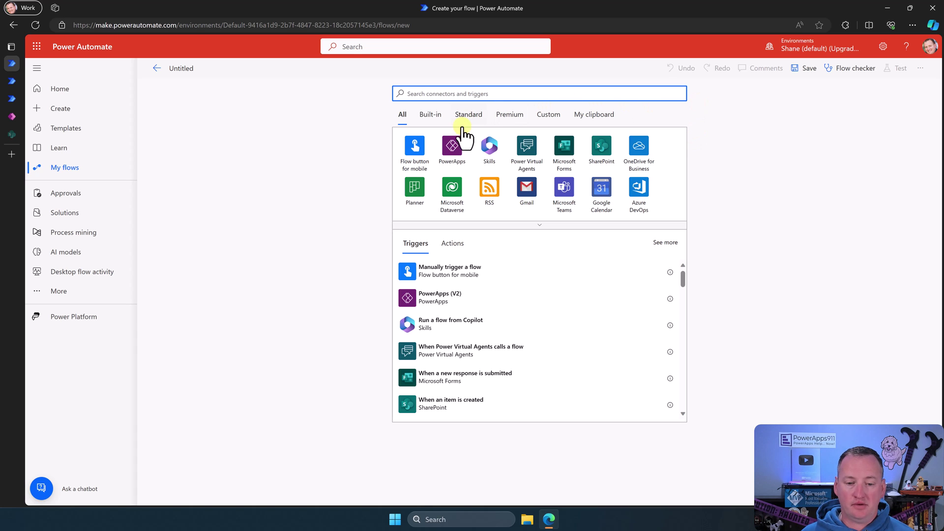
left_click(452, 157)
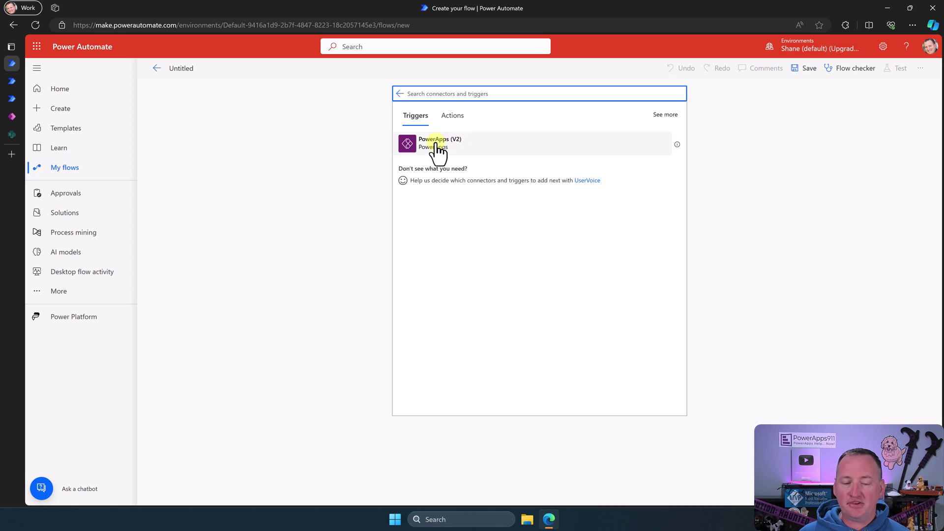
left_click(476, 147)
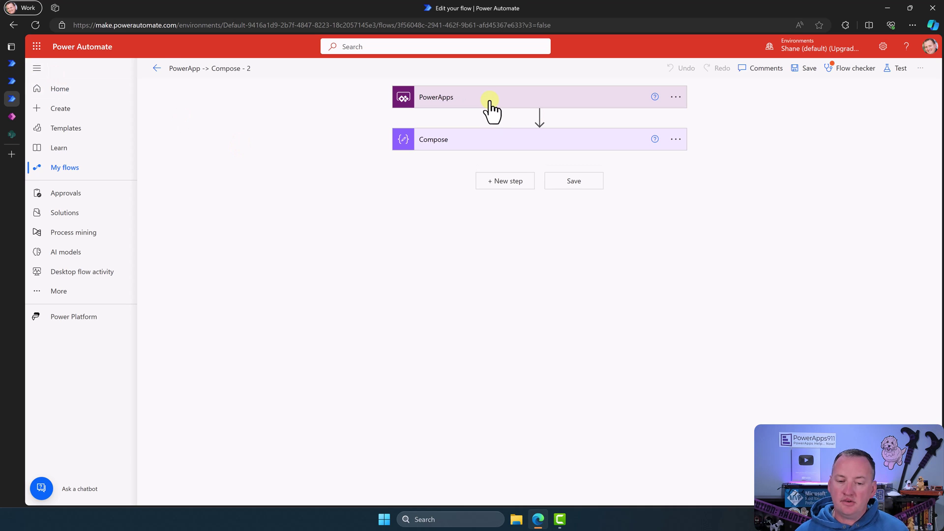
Examine the PowerApps trigger and the Compose action's dynamic content in the PowerApp -> Compose - 2 flow, comparing with the untitled flow.
left_click(487, 105)
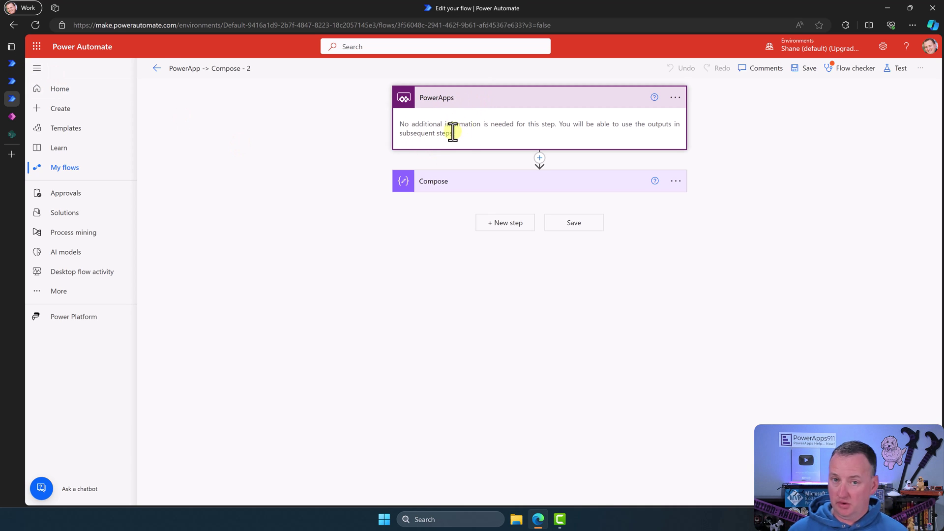
left_click(13, 64)
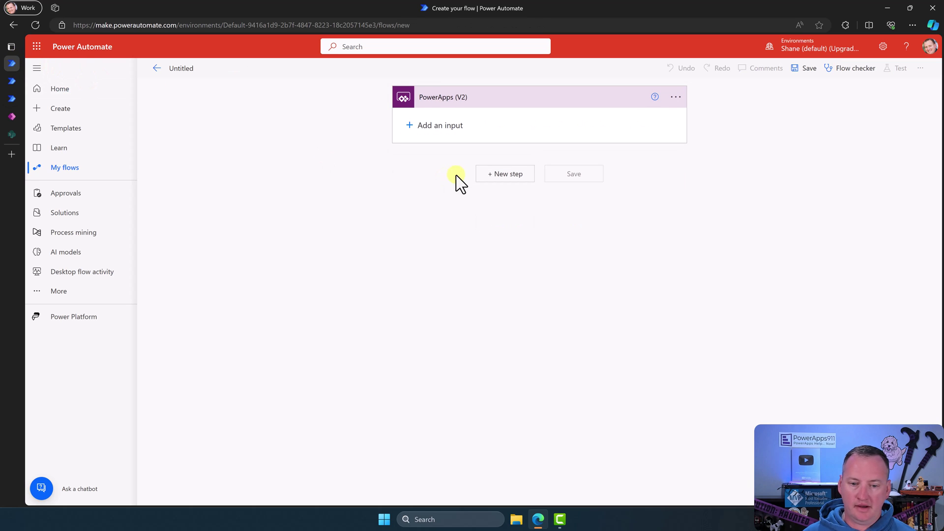
left_click(13, 98)
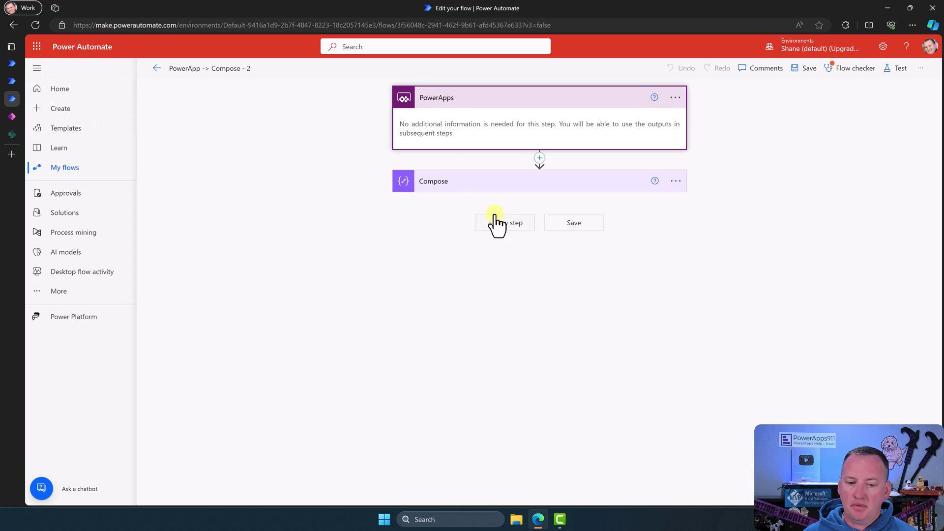
left_click(519, 182)
left_click(560, 206)
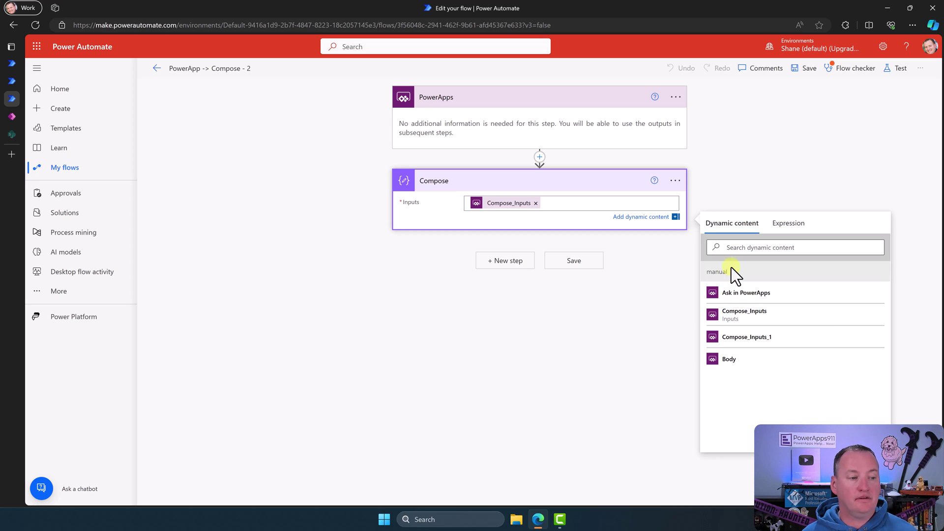
Add a Compose action after the PowerApps (V2) trigger in the untitled flow and open the dynamic content for its Inputs.
left_click(13, 65)
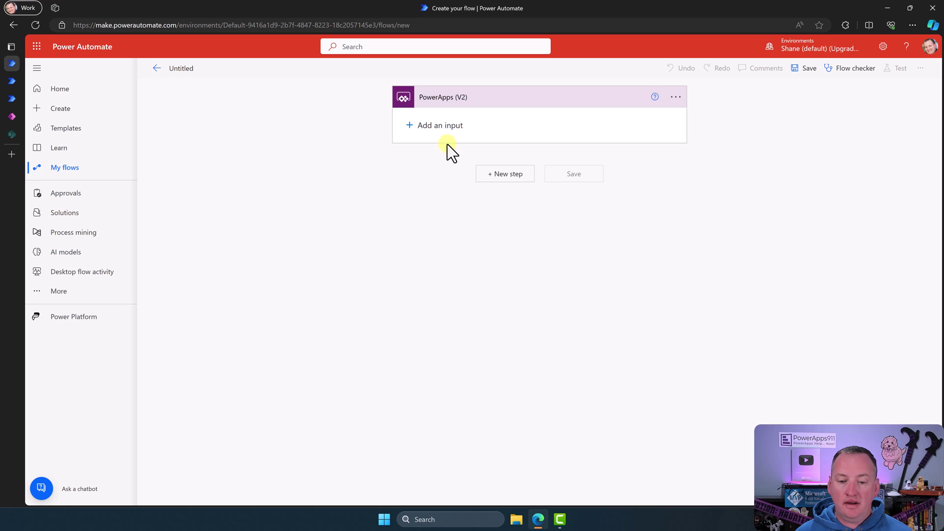
left_click(505, 173)
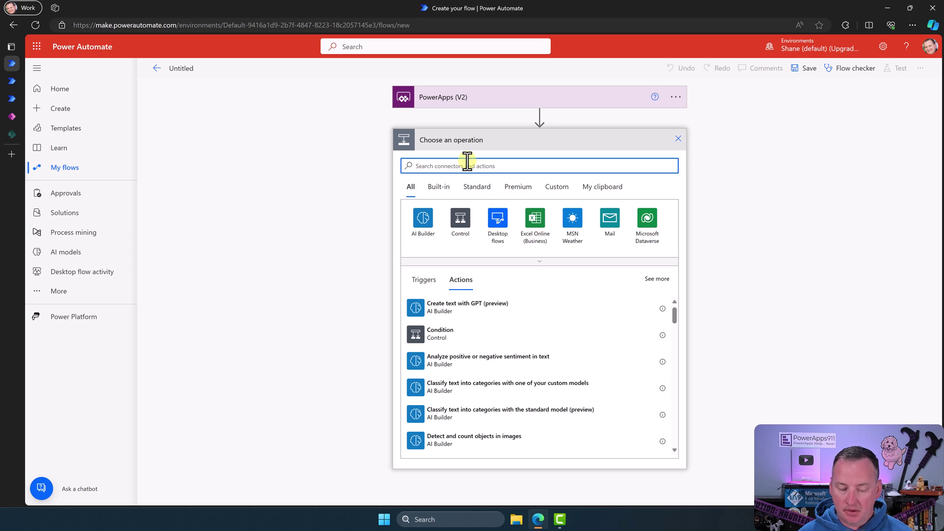
type("compose")
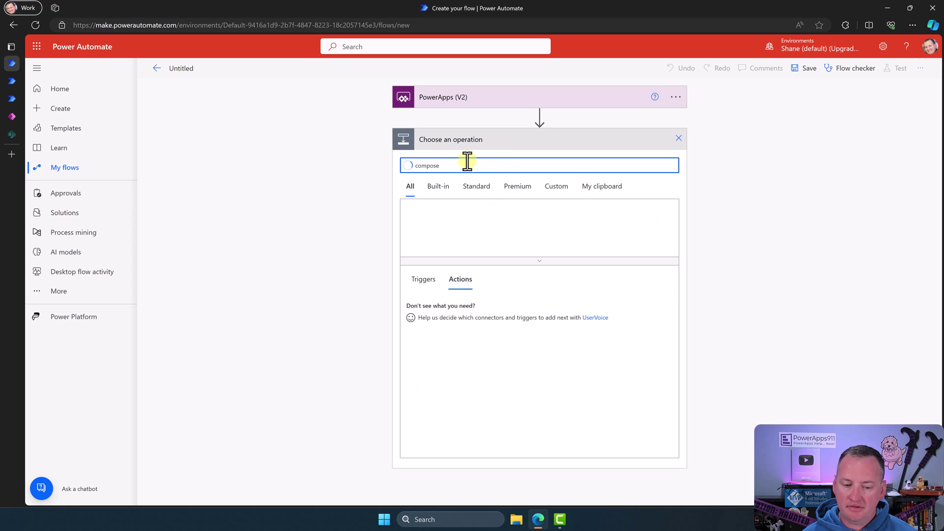
left_click(450, 317)
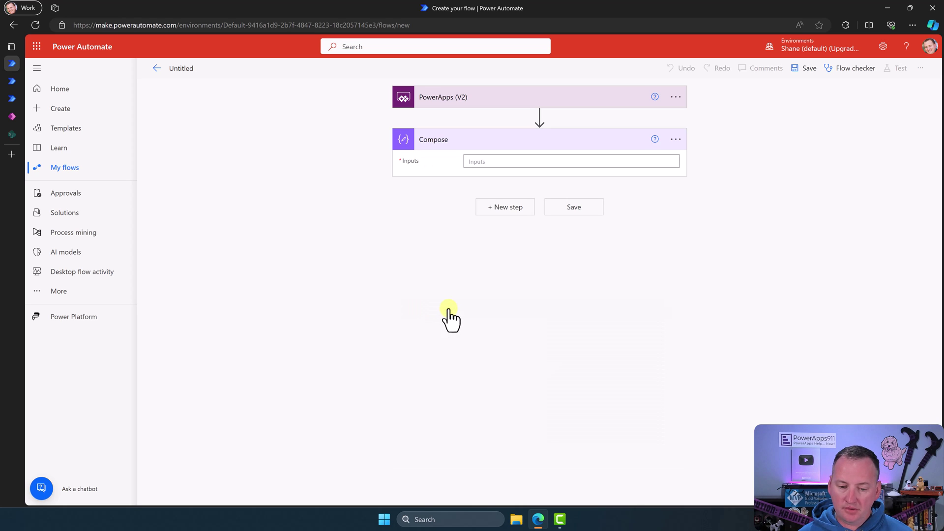
left_click(484, 162)
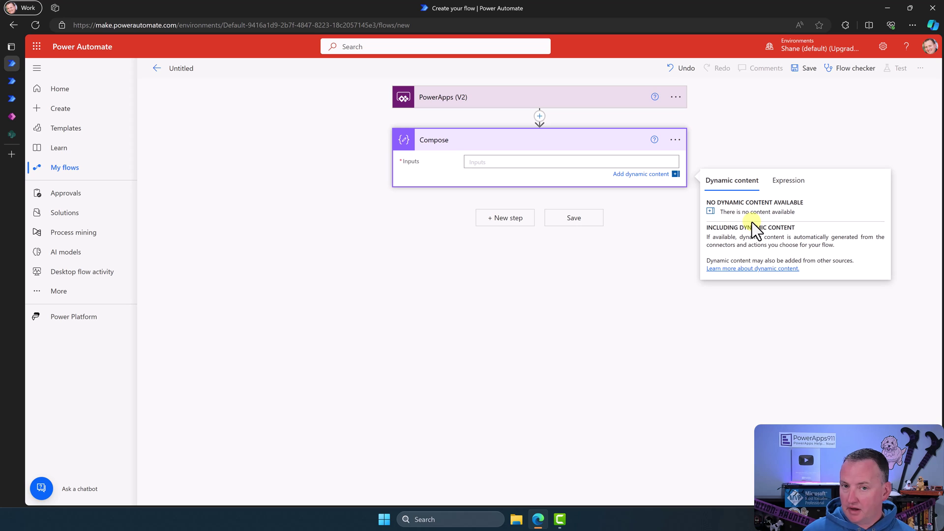
Add a text input named MyText to the PowerApps (V2) trigger.
left_click(505, 105)
left_click(407, 125)
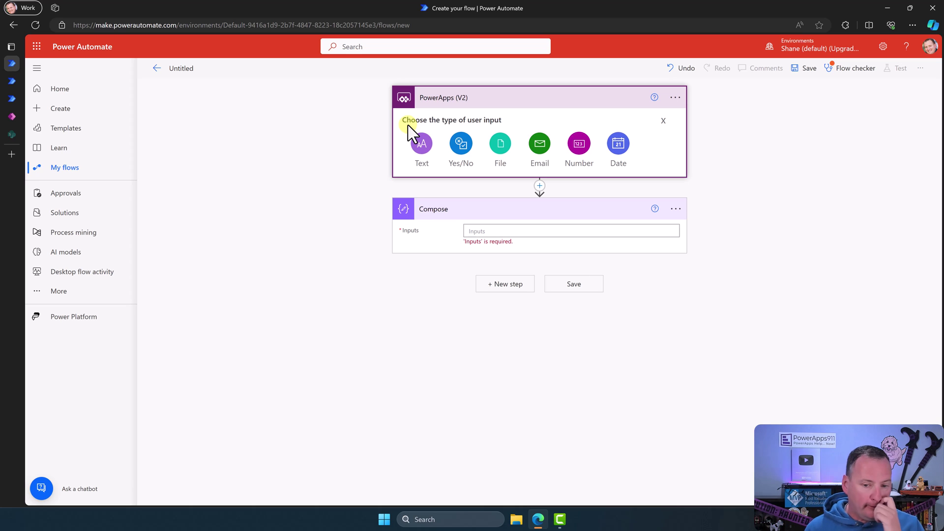
left_click(421, 144)
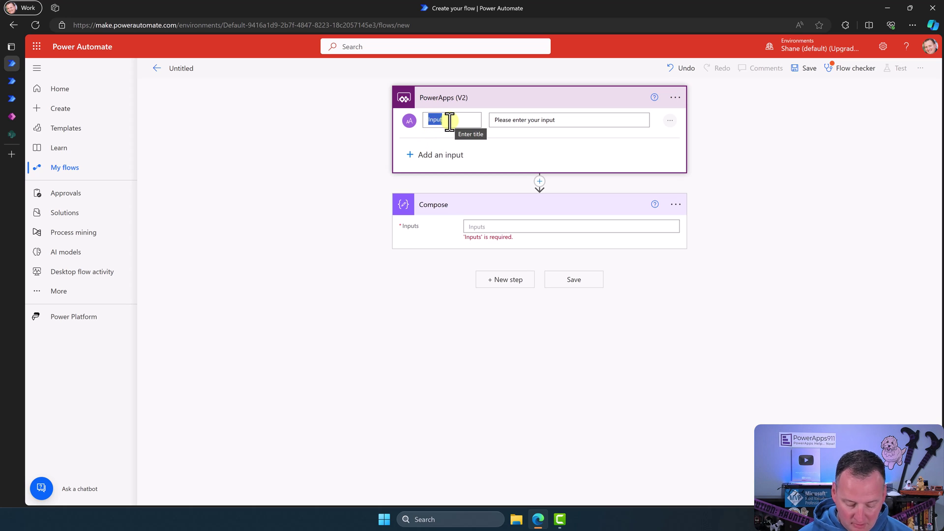
type("MyText")
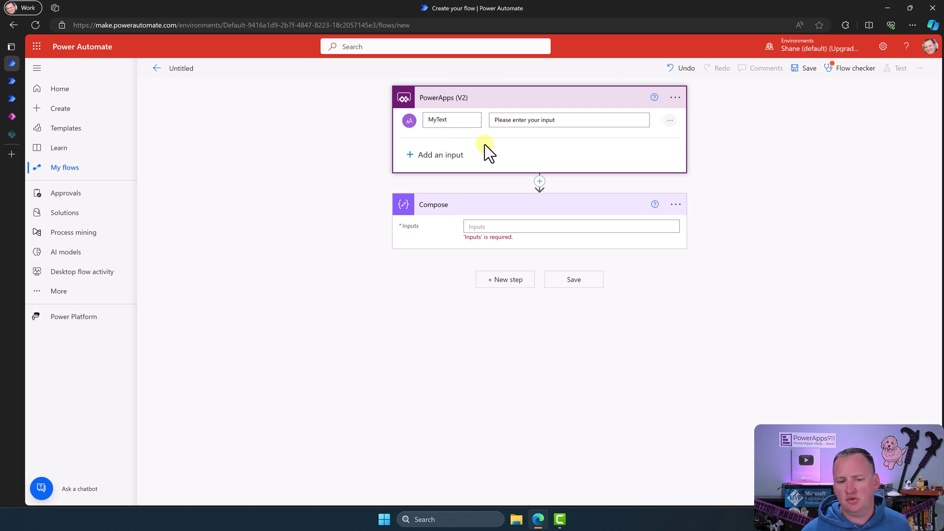
Set the Compose action's Inputs to the MyText dynamic content from the trigger.
left_click(494, 224)
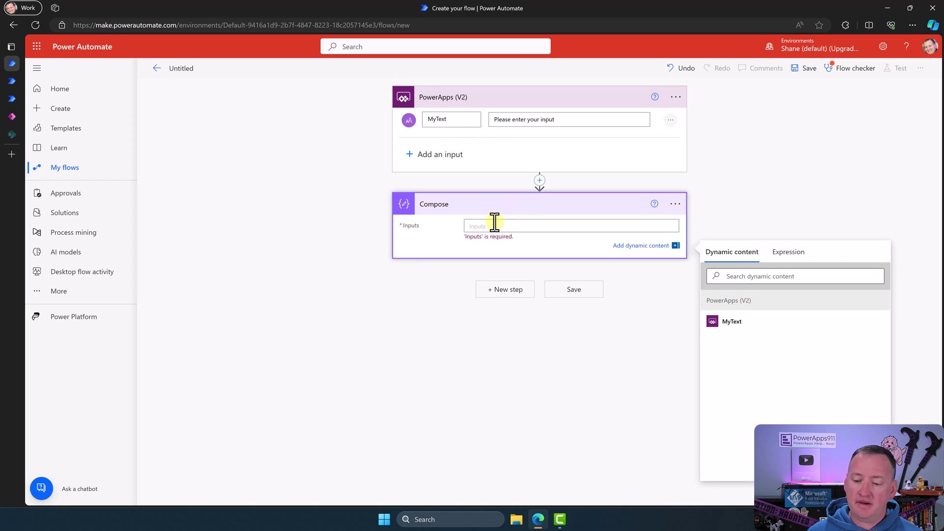
left_click(743, 323)
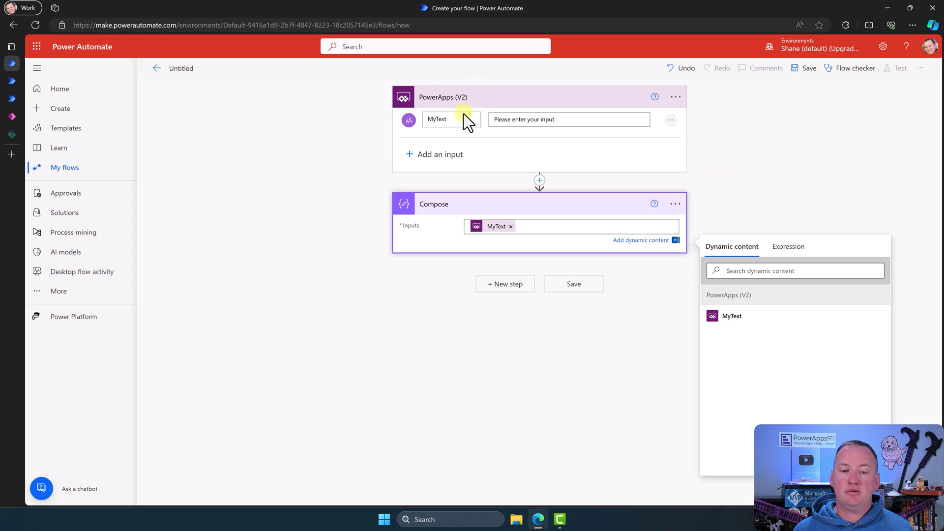
key("BackSpace")
key("BackSpace")
key("BackSpace")
key("BackSpace")
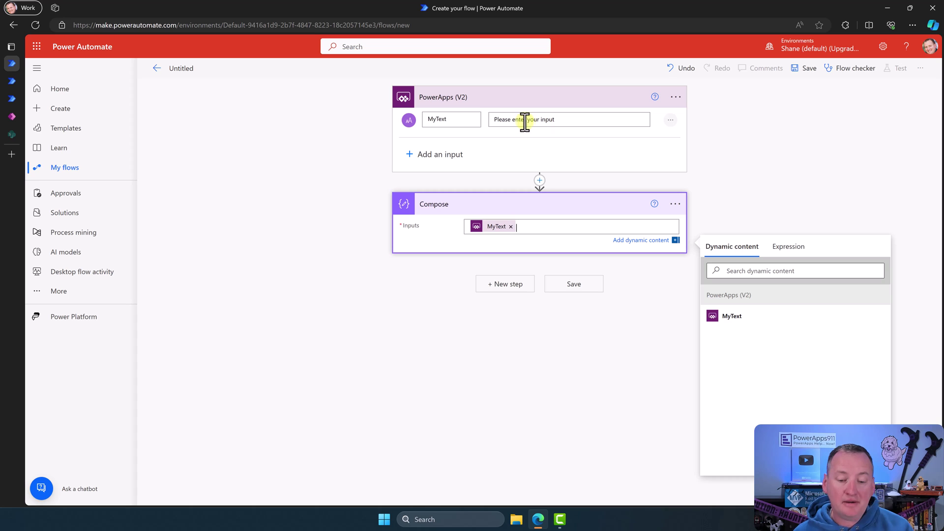
mouse_move(478, 235)
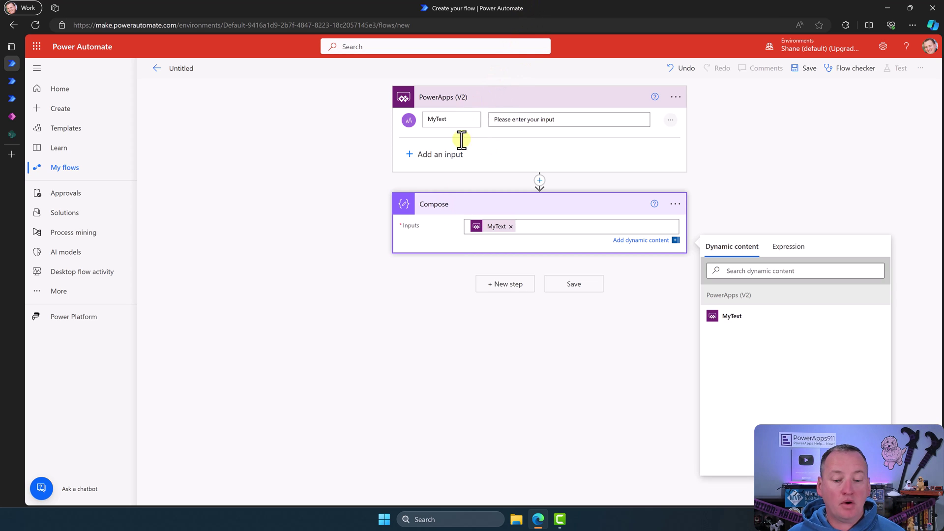
Examine the input types the PowerApps (V2) trigger offers and the options available for the MyText input.
left_click(427, 154)
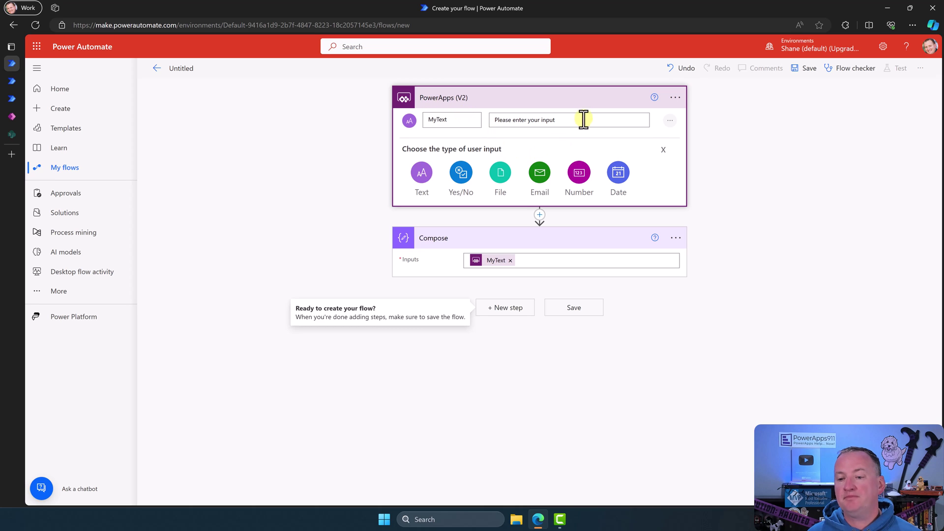
left_click(670, 120)
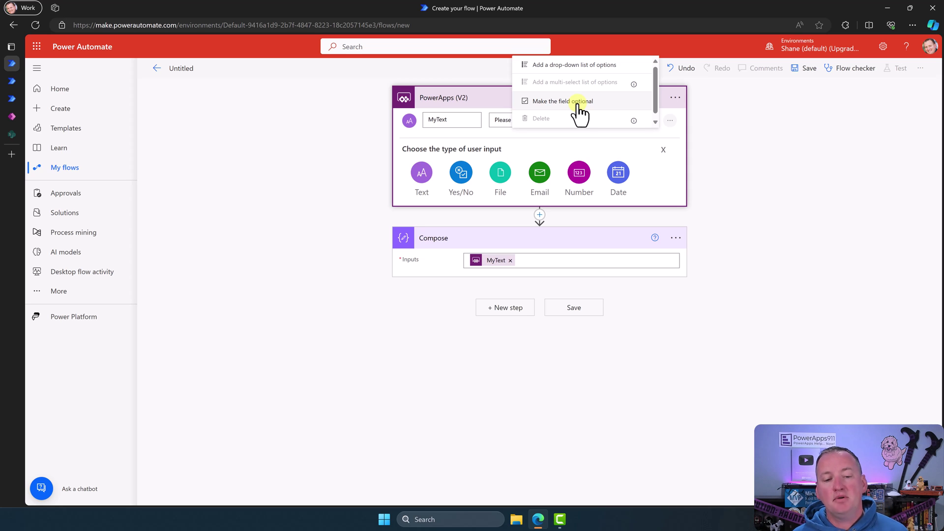
left_click(595, 140)
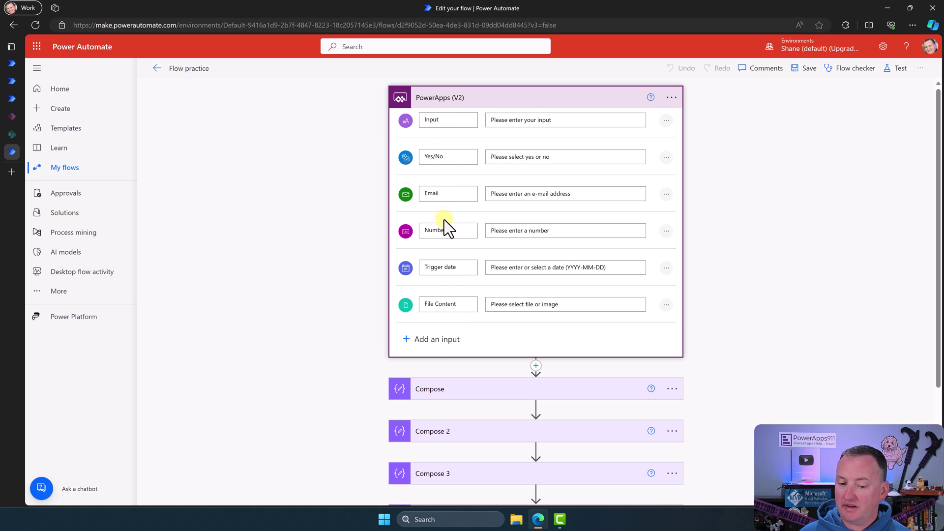
Expand all six Compose actions in the Flow practice flow and review which PowerApps (V2) trigger input each one uses.
scroll(442, 295, "down", 3)
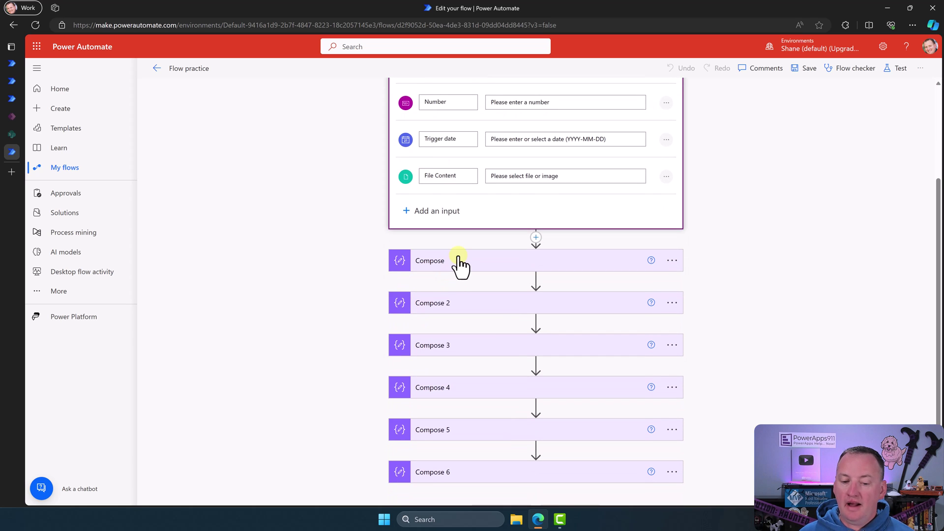
left_click(460, 261)
left_click(487, 336)
scroll(472, 295, "down", 2)
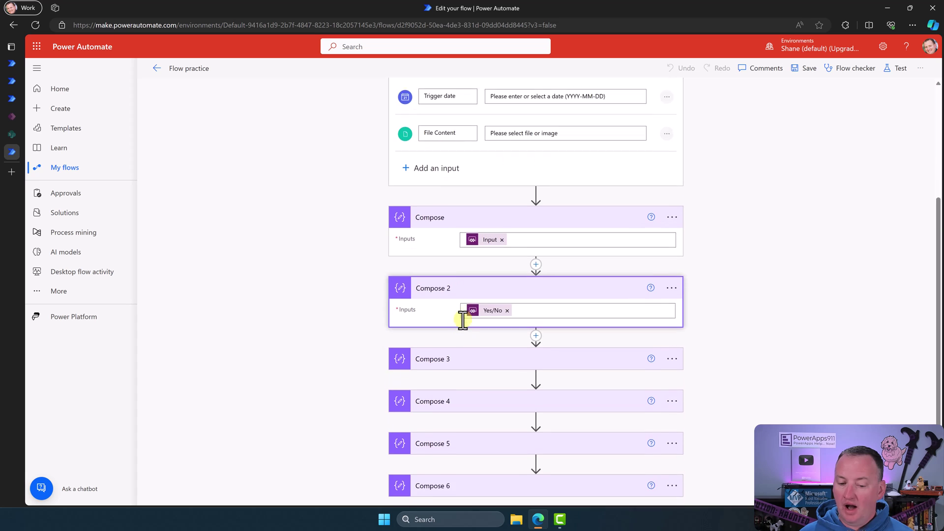
left_click(475, 322)
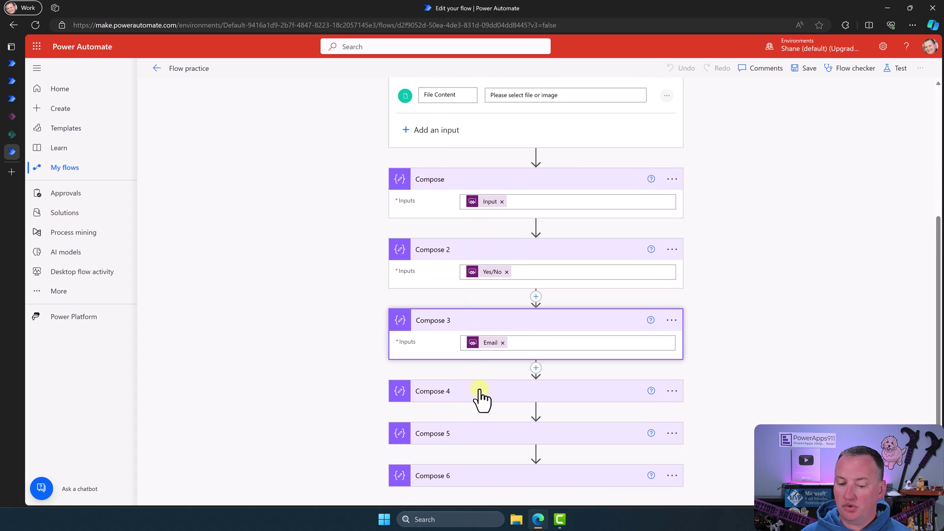
left_click(479, 395)
scroll(474, 393, "down", 1)
left_click(475, 418)
left_click(473, 478)
scroll(442, 428, "down", 1)
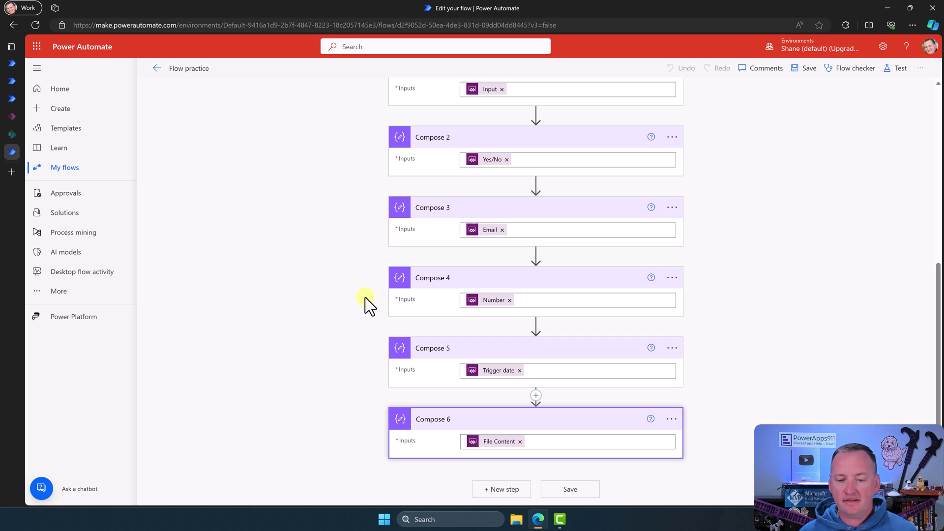
scroll(388, 258, "up", 6)
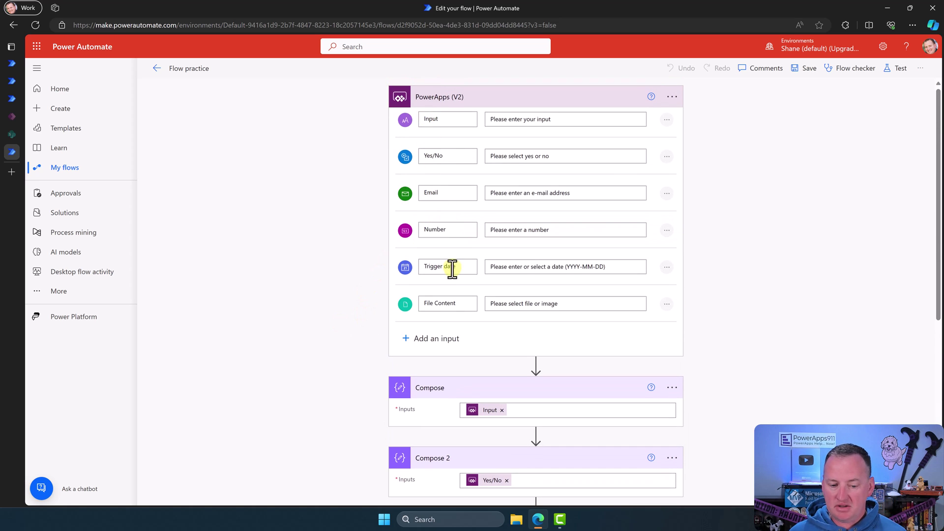
scroll(451, 265, "down", 5)
scroll(451, 251, "down", 1)
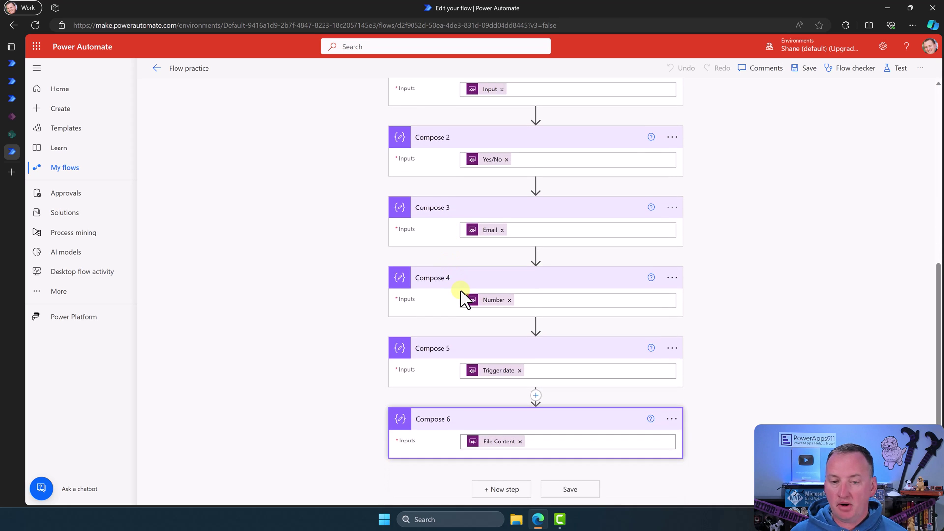
scroll(464, 295, "up", 6)
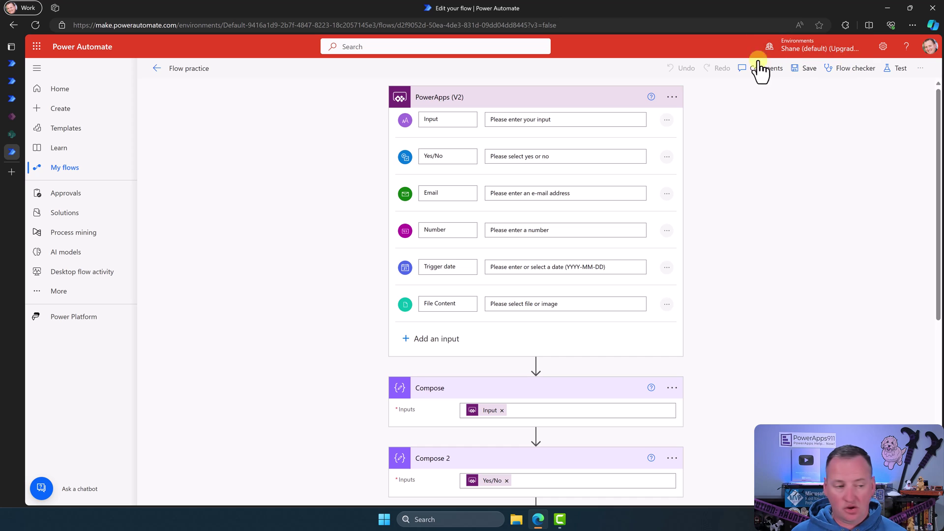
Switch to the Flow v2 Trigger app in Power Apps and add the Flow practice flow to it.
left_click(13, 116)
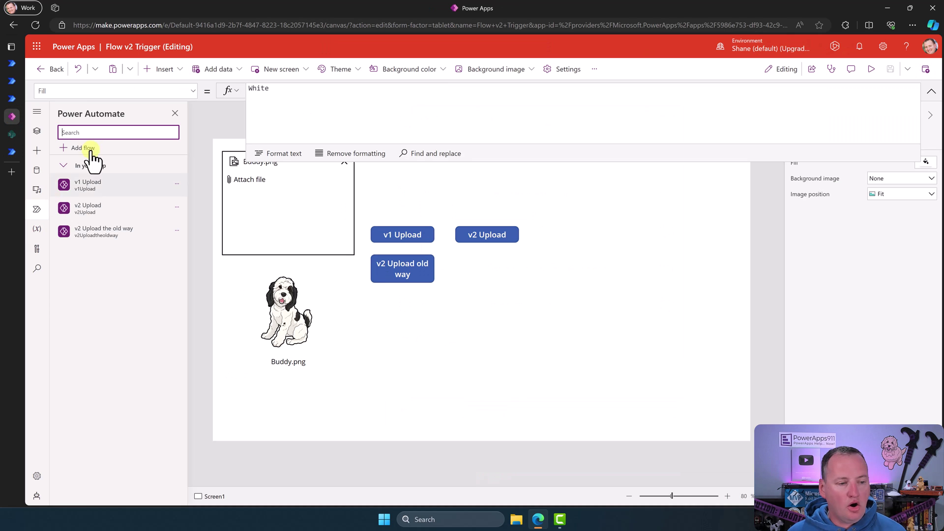
left_click(81, 147)
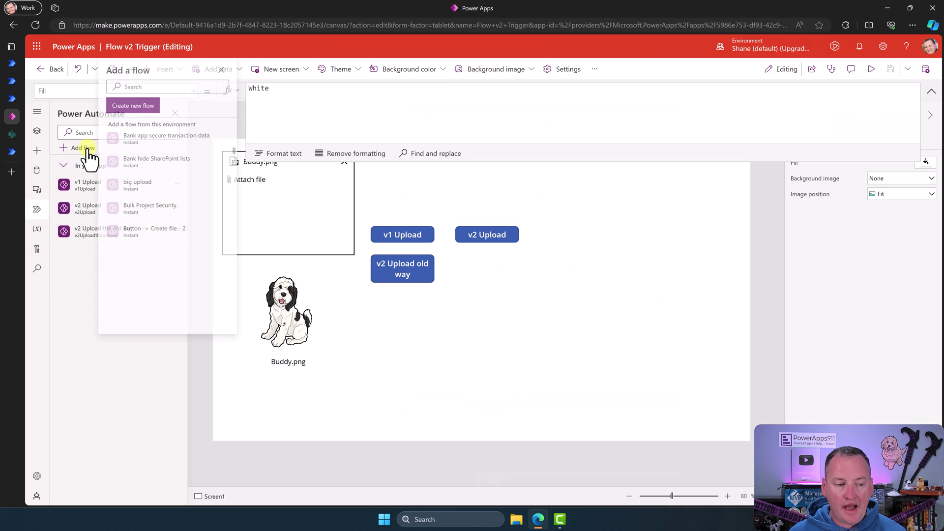
left_click(141, 87)
type("flow prac")
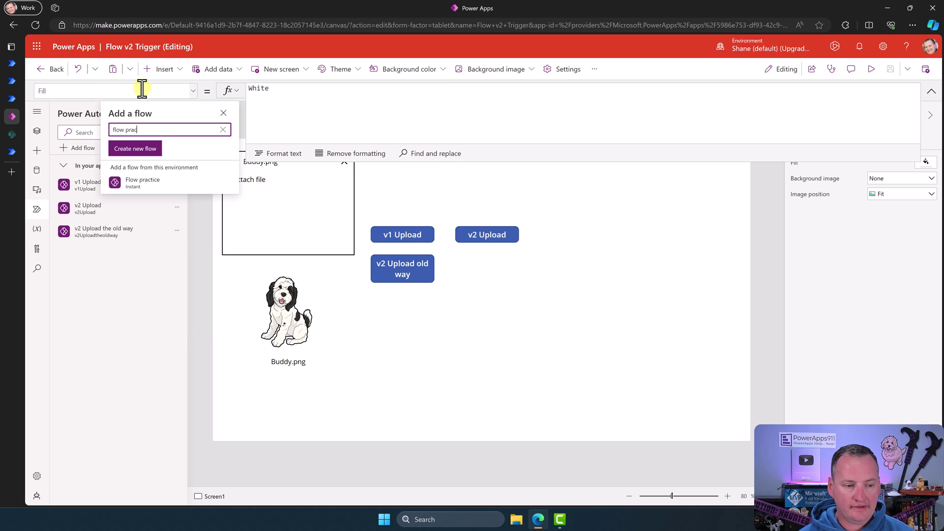
left_click(154, 185)
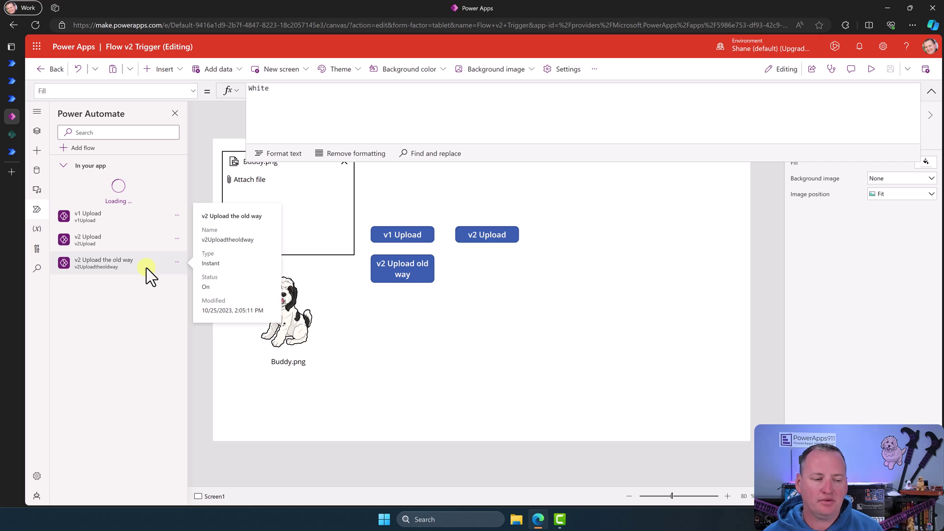
Add a blank screen to the Flow v2 Trigger app and insert a button on it.
left_click(38, 132)
left_click(78, 166)
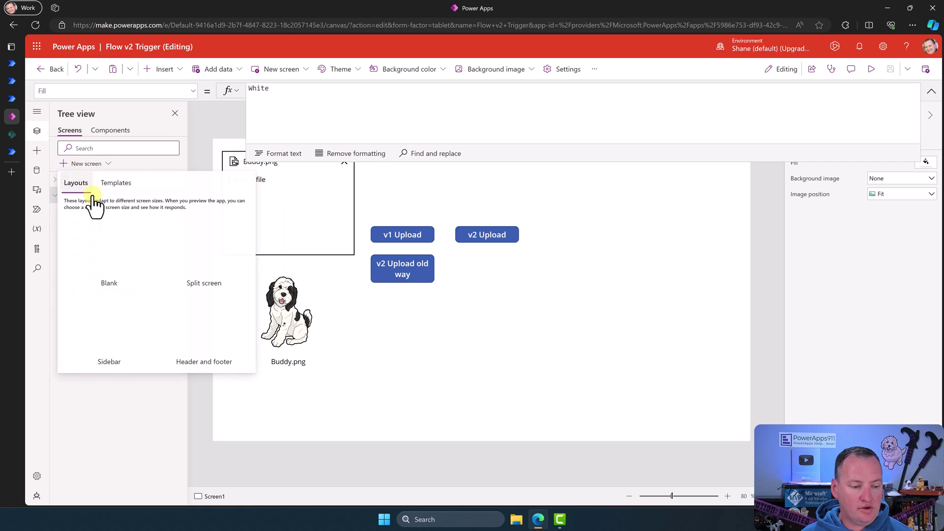
left_click(102, 261)
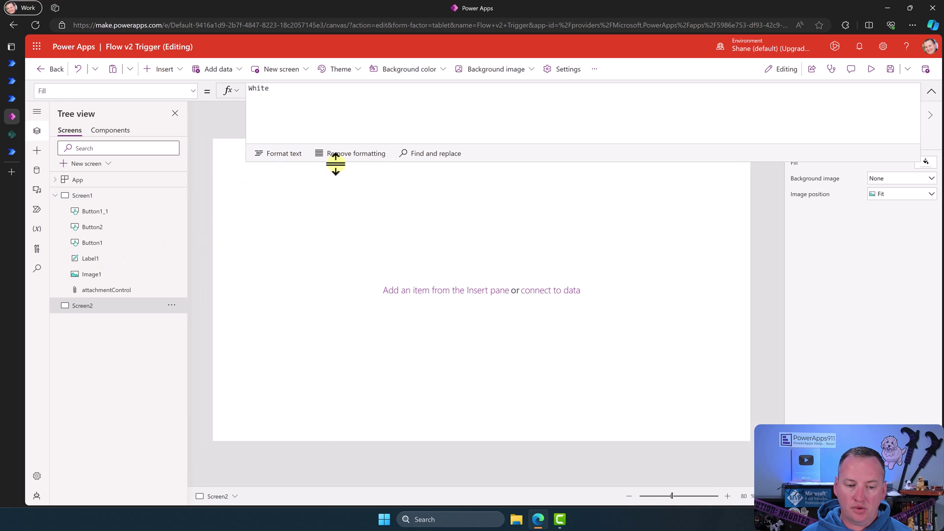
left_click(333, 165)
left_click(162, 70)
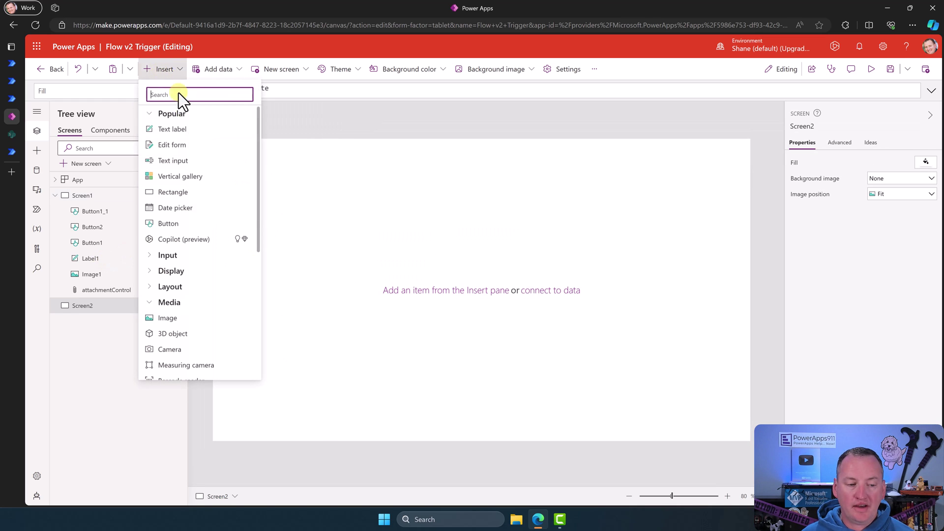
left_click(184, 226)
Set the new button's OnSelect formula to Flowpractice.Run("Hi mom", false, "email went here", 12, Today()).
type("flow")
key("Tab")
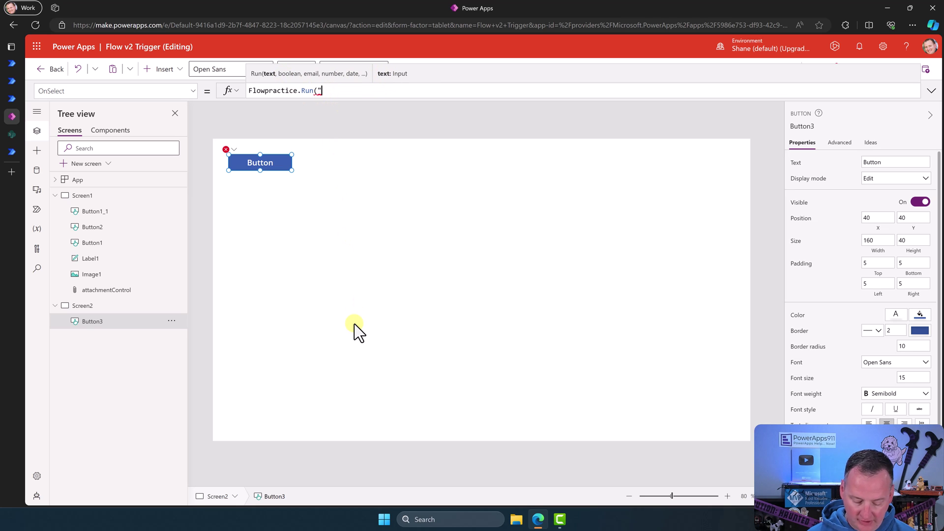
type("mom\", ")
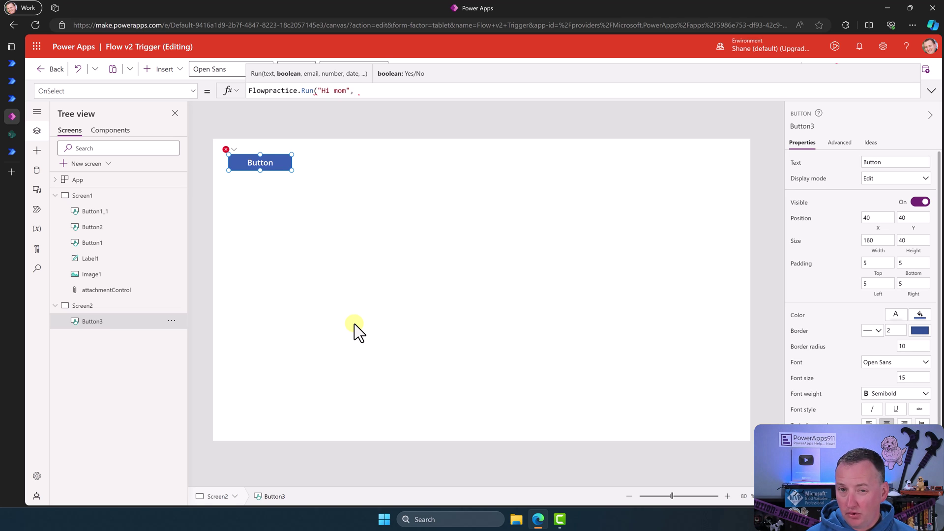
type("false, ")
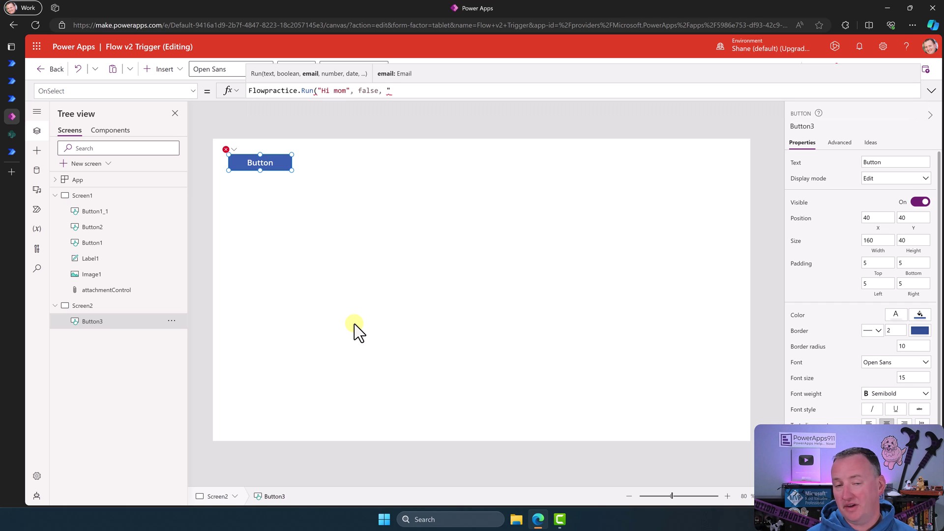
type("\"email went here\",")
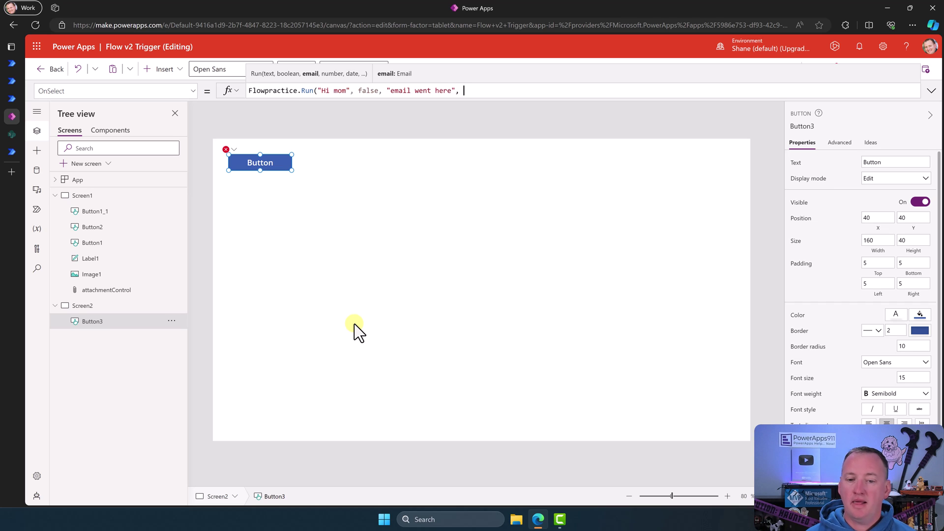
type("12")
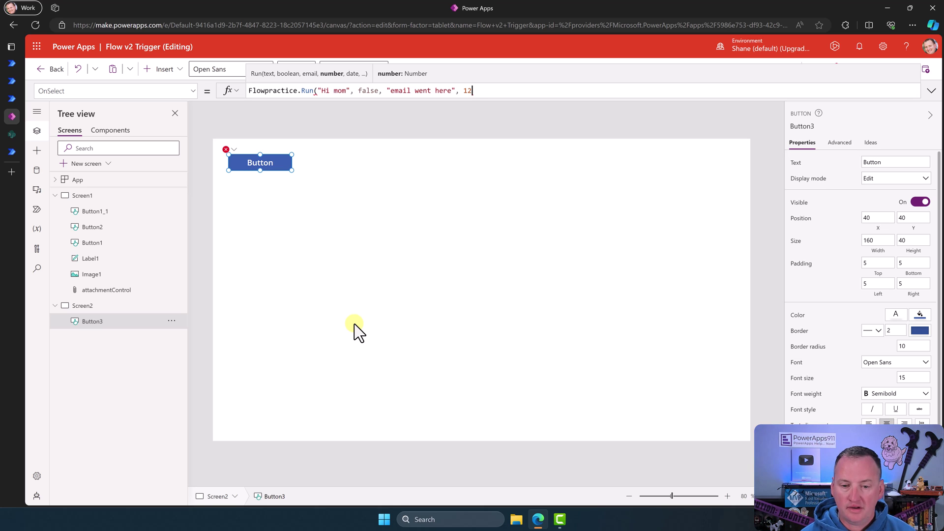
type("Today(),")
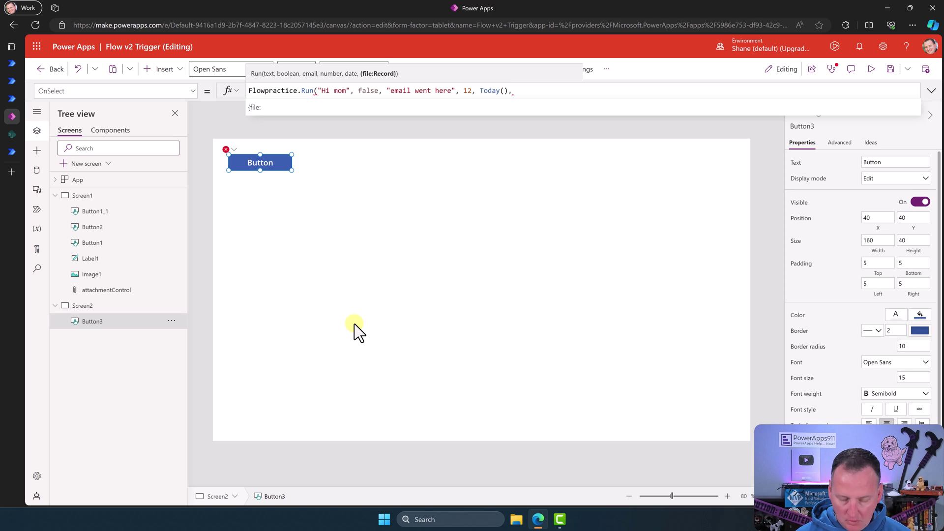
key("BackSpace")
type(")")
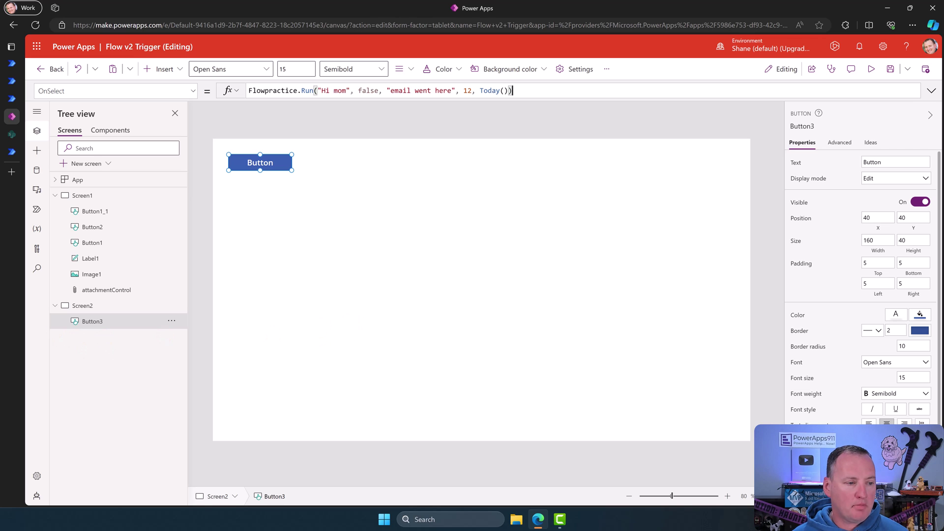
Switch to the Flow practice flow in Power Automate and make the trigger's File Content input required, then optional again.
mouse_move(14, 84)
left_click(59, 151)
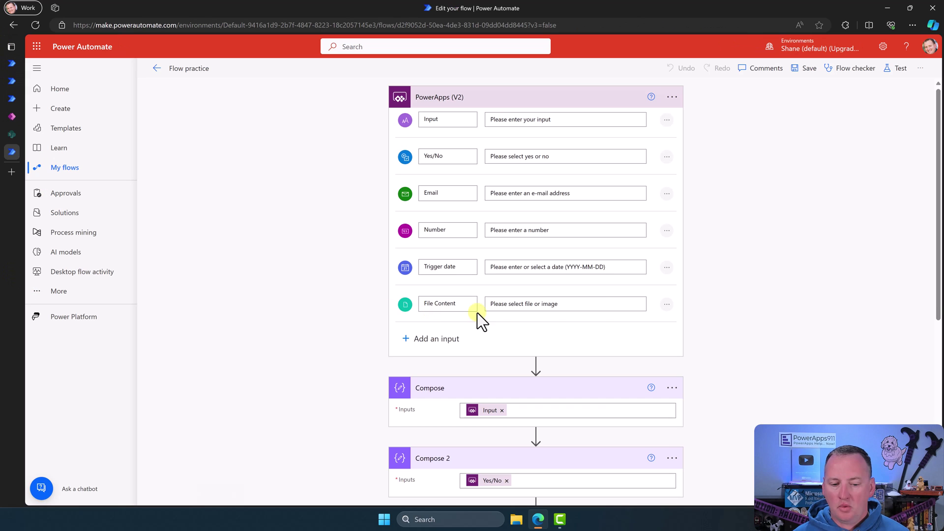
left_click(666, 304)
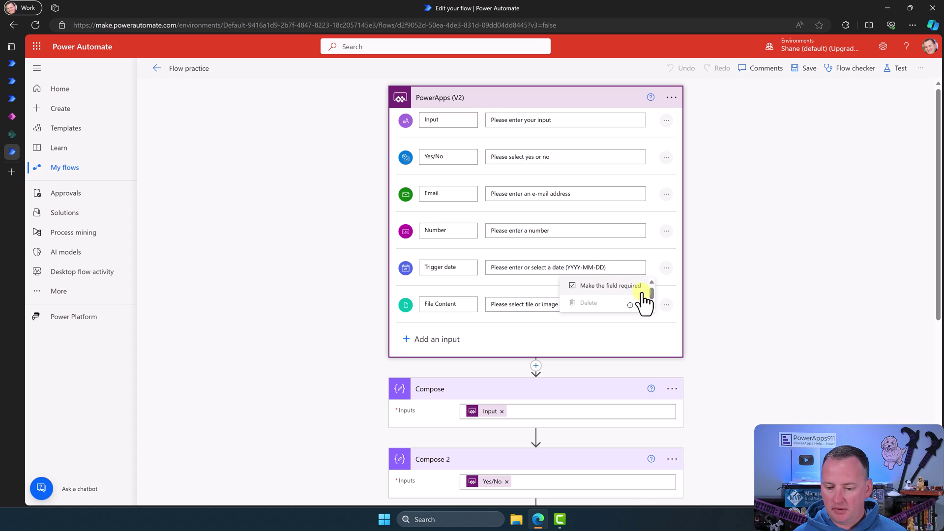
left_click(622, 293)
left_click(666, 305)
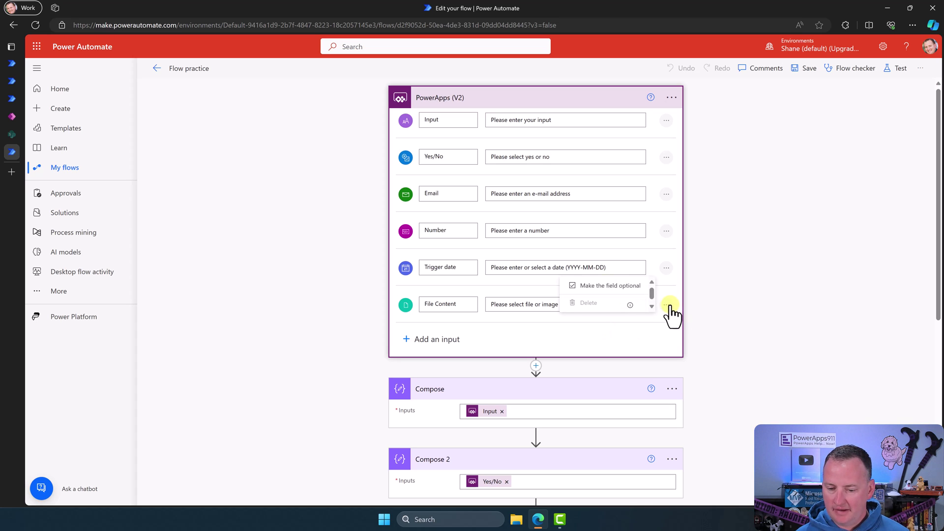
left_click(605, 286)
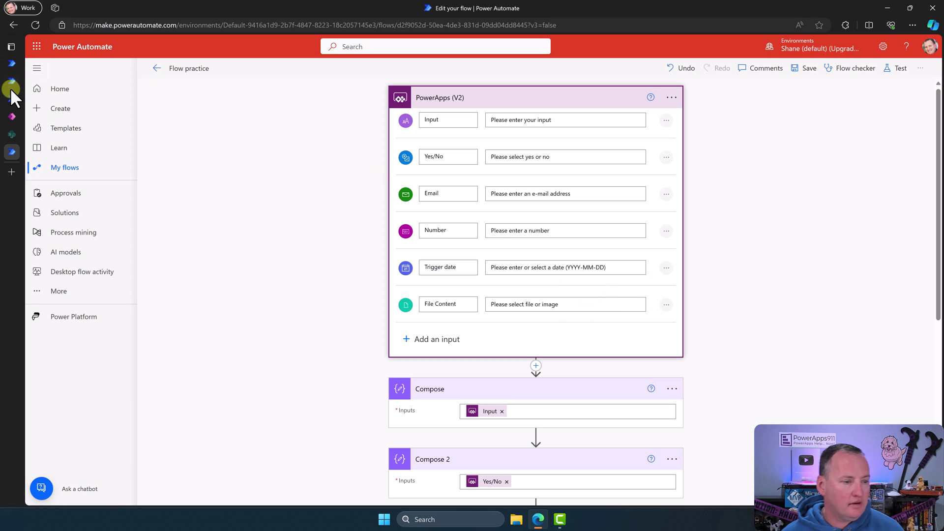
Switch back to the Flow v2 Trigger app in Power Apps, preview it, and run the flow with the button.
left_click(27, 99)
left_click(28, 82)
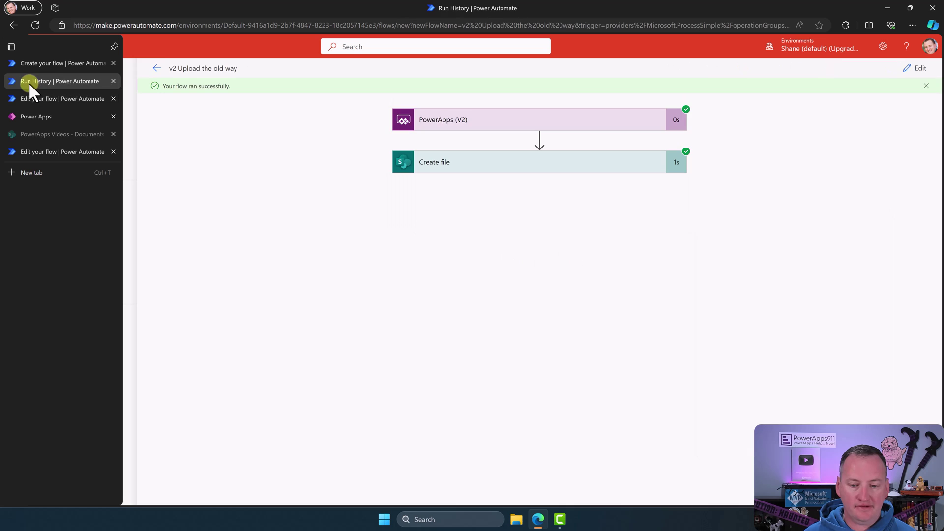
left_click(31, 117)
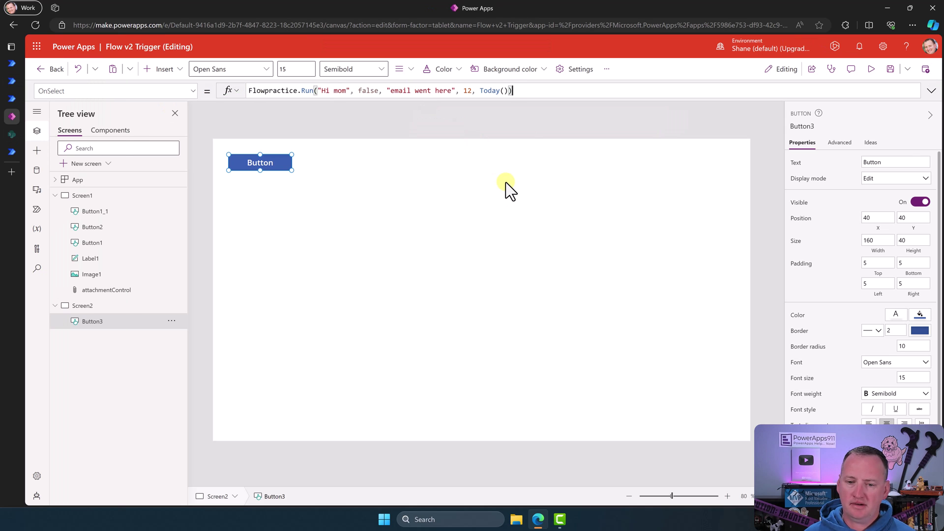
left_click(507, 189)
left_click(870, 69)
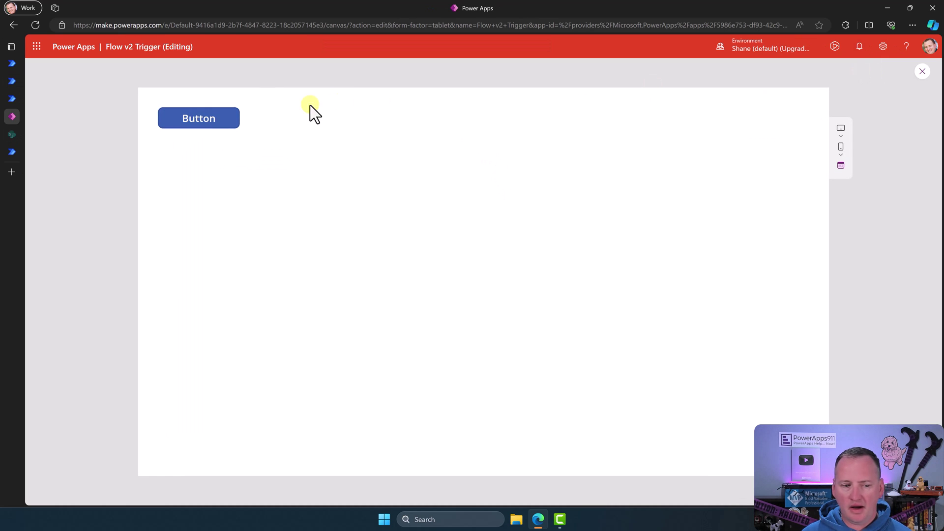
left_click(201, 123)
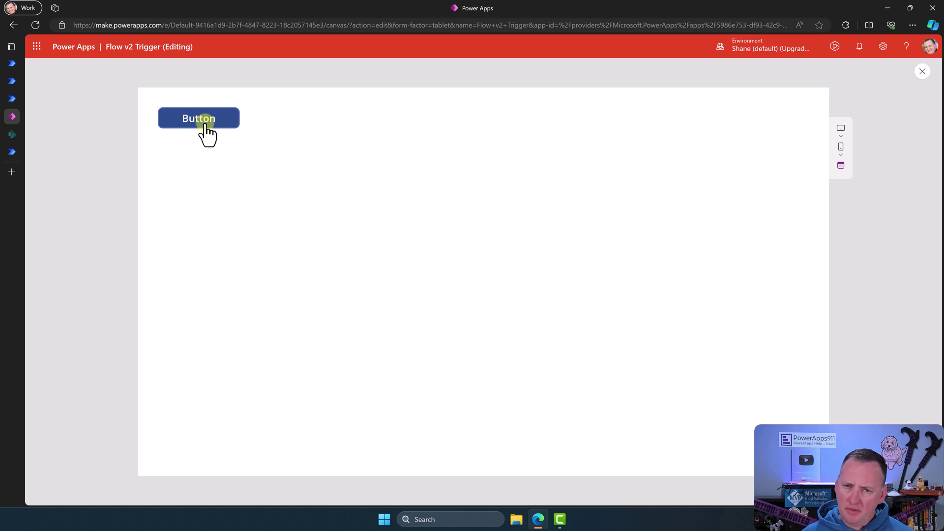
Switch to the Flow practice flow in Power Automate and open its most recent run.
left_click(12, 152)
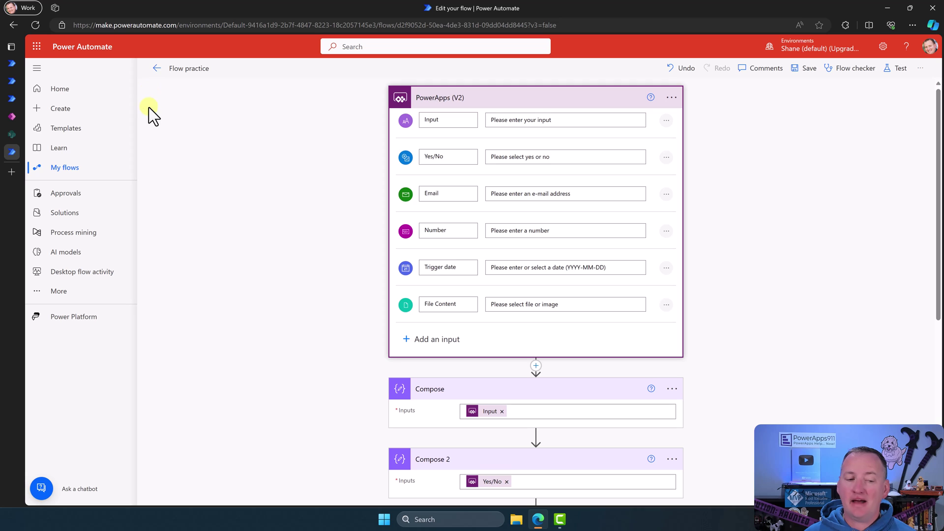
left_click(156, 68)
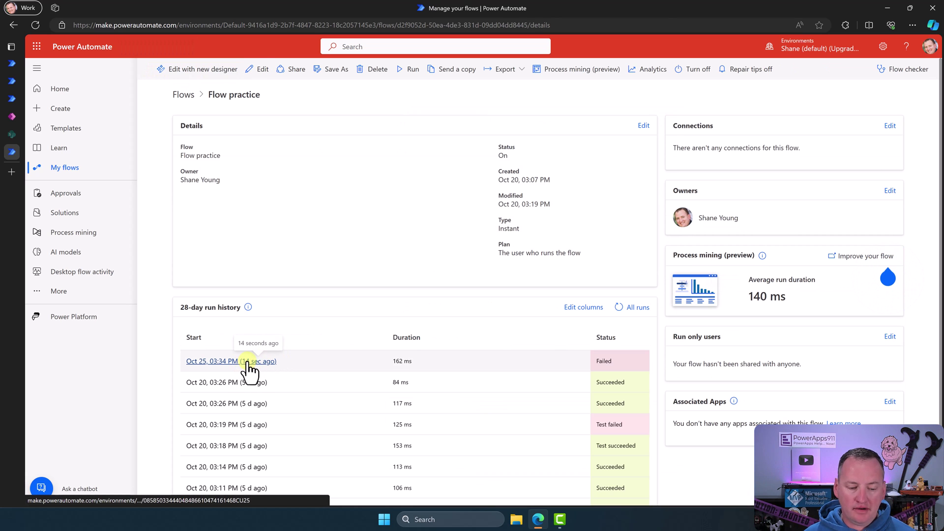
left_click(248, 362)
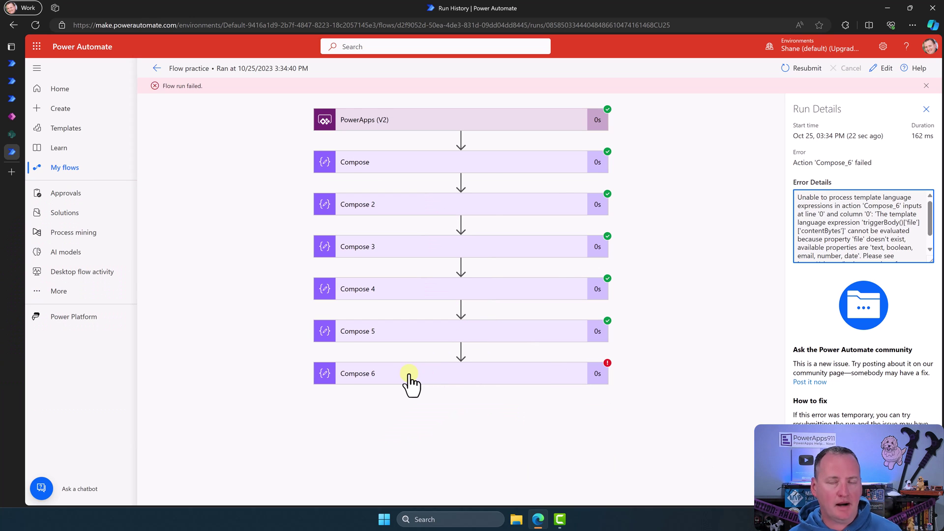
Examine the inputs and outputs of the Compose through Compose 5 actions in the flow run.
left_click(394, 164)
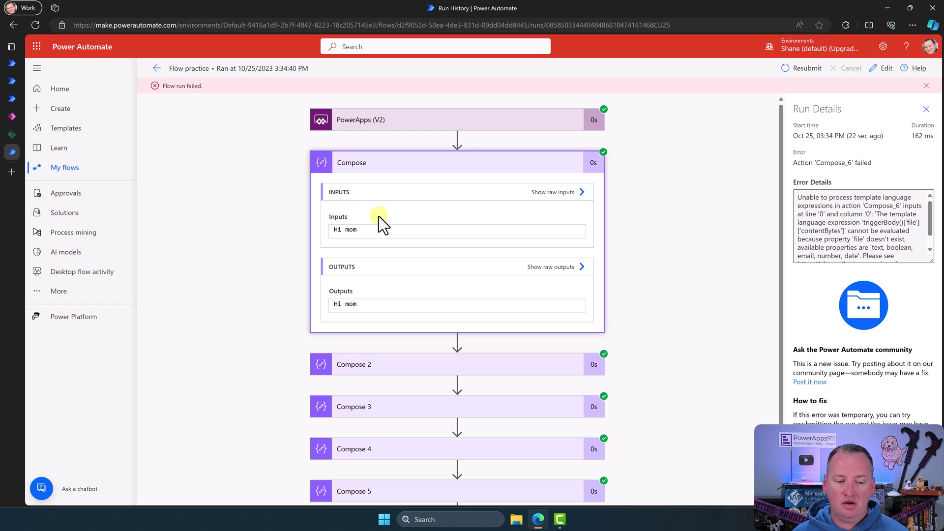
left_click(386, 366)
scroll(358, 337, "down", 5)
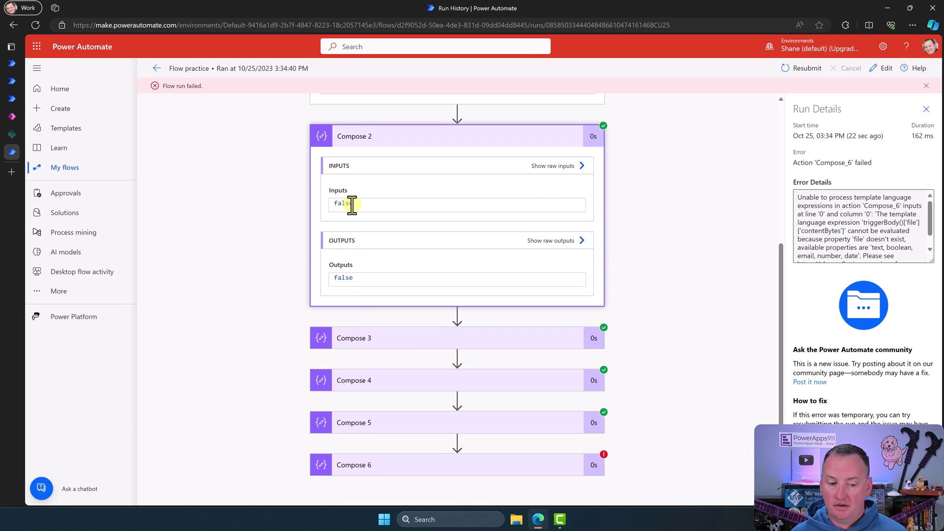
left_click(386, 339)
scroll(373, 252, "down", 3)
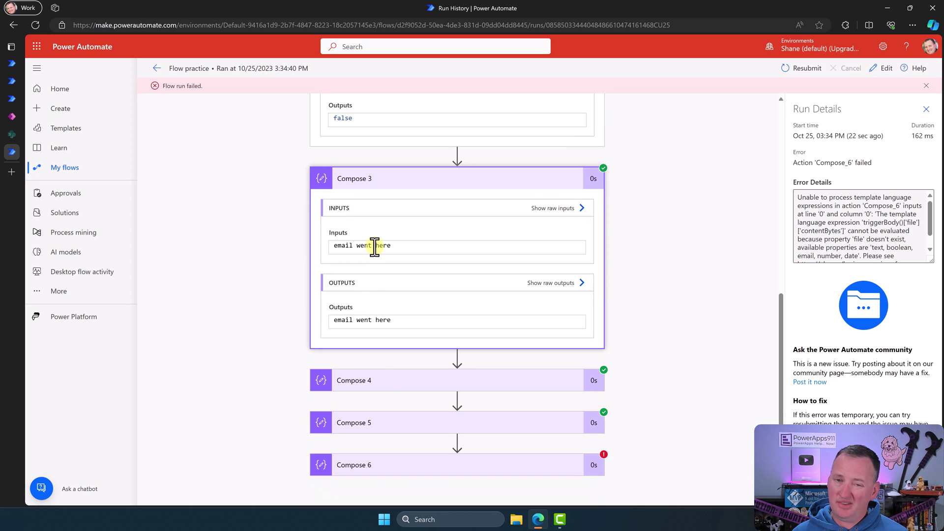
left_click(364, 380)
scroll(352, 290, "down", 3)
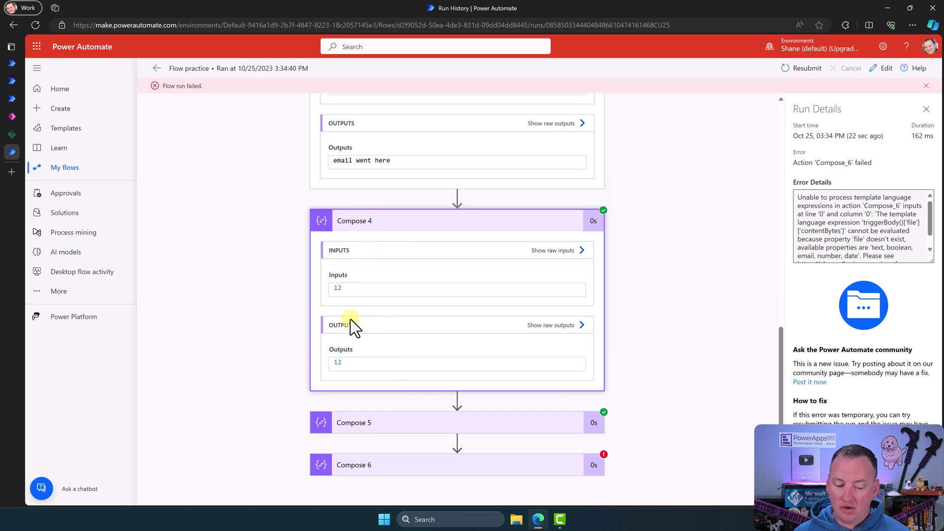
left_click(415, 424)
scroll(415, 421, "down", 3)
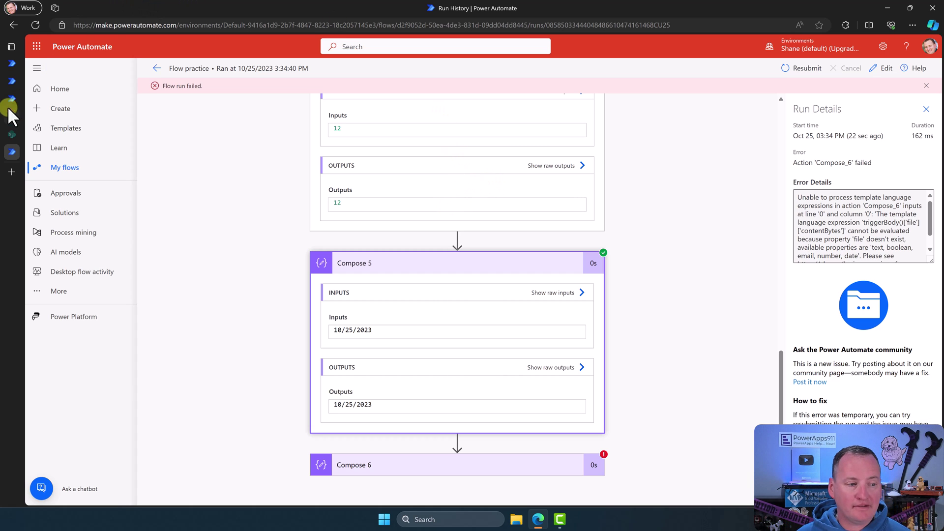
mouse_move(11, 97)
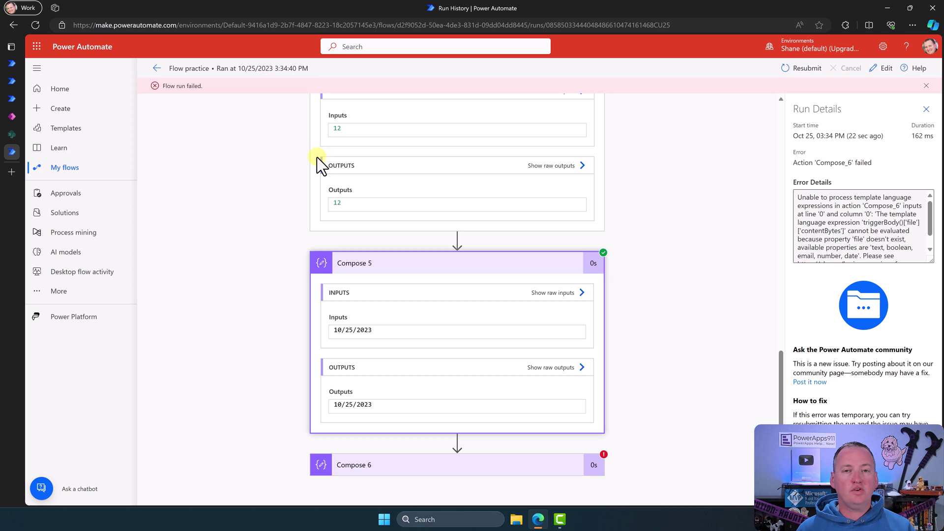
scroll(322, 163, "up", 12)
scroll(423, 138, "up", 3)
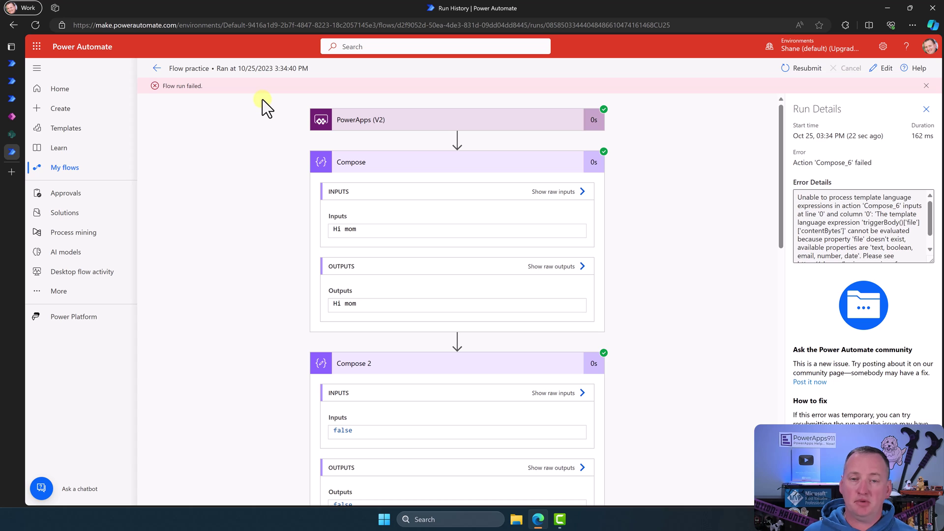
Return to the app in Power Apps, exit the preview, and show the OnSelect formula of the button on Screen2.
left_click(13, 116)
left_click(922, 71)
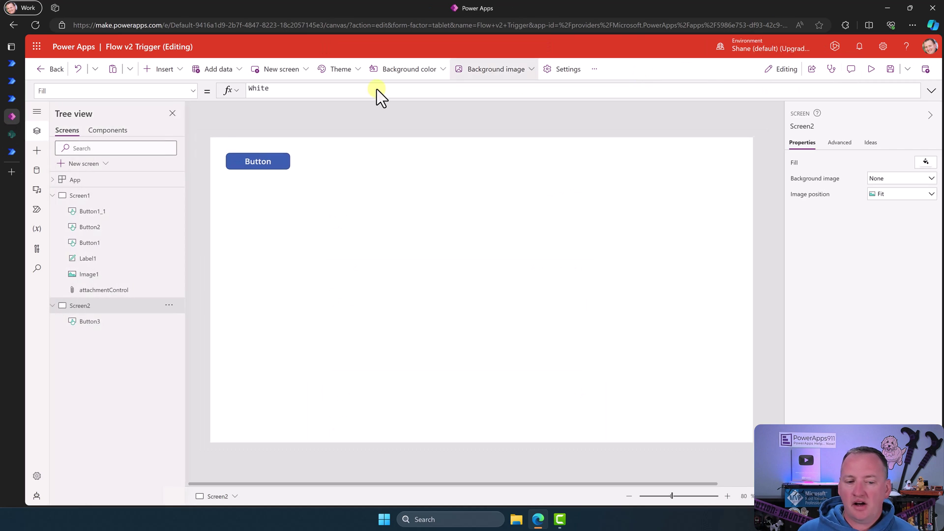
left_click(284, 165)
left_click(401, 97)
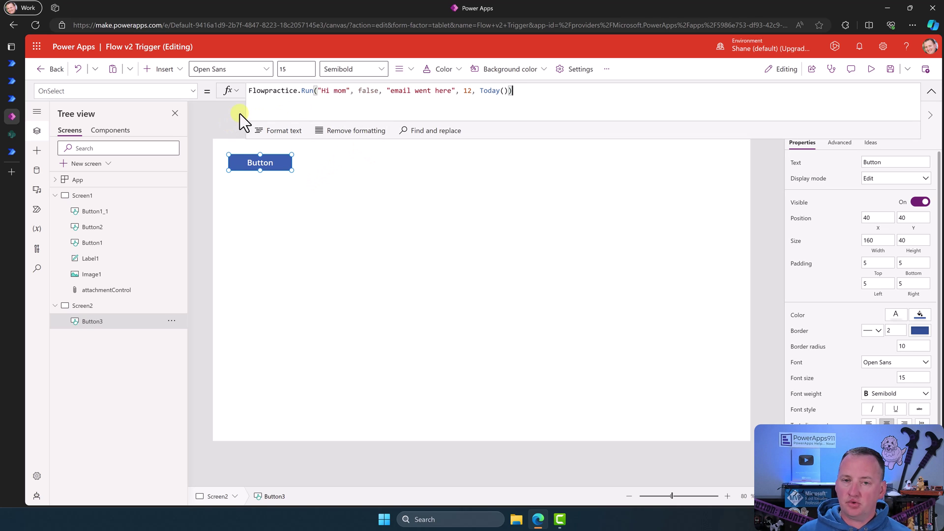
Insert an Add picture control on Screen2 and move it below the button.
left_click(168, 71)
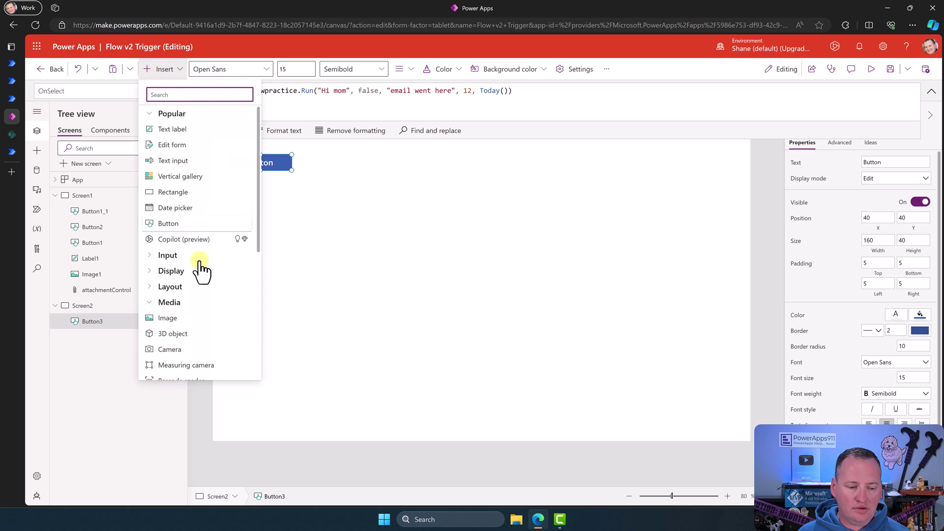
scroll(190, 315, "down", 5)
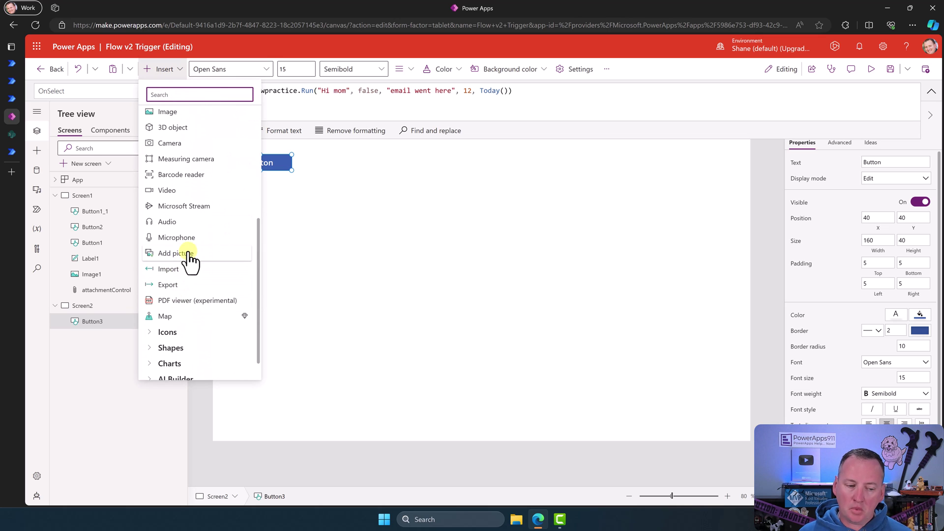
left_click(189, 253)
left_click(304, 179)
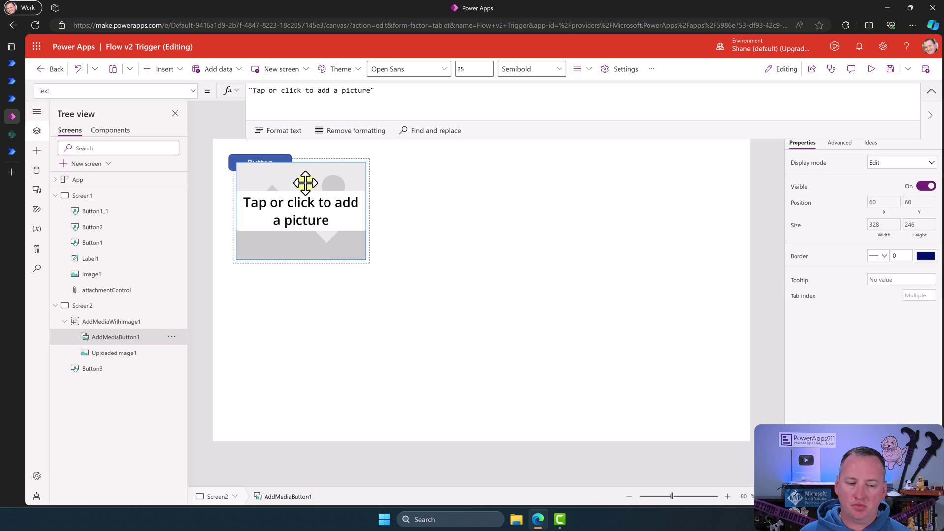
left_click_drag(303, 179, 305, 295)
Preview the app, upload Buddy sitting.jpg from the Desktop folder into the Add picture control, and exit the preview.
left_click(871, 69)
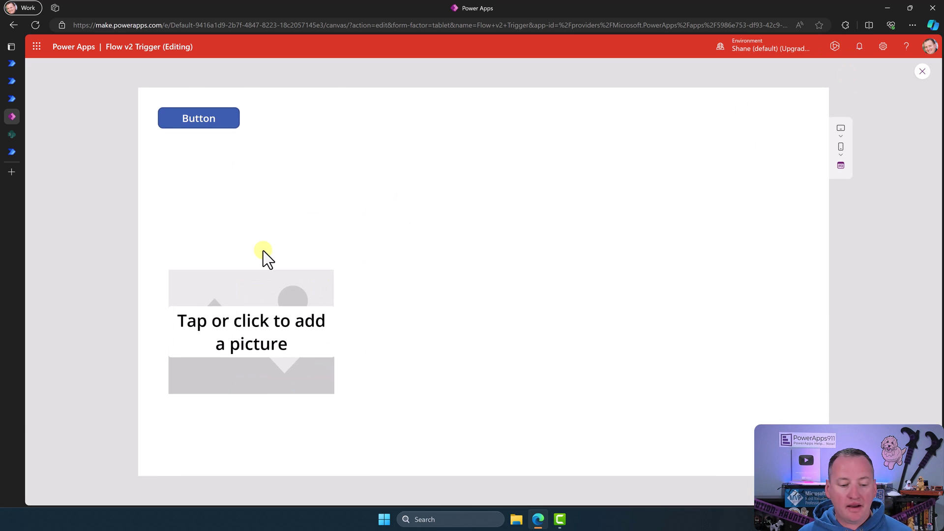
left_click(246, 339)
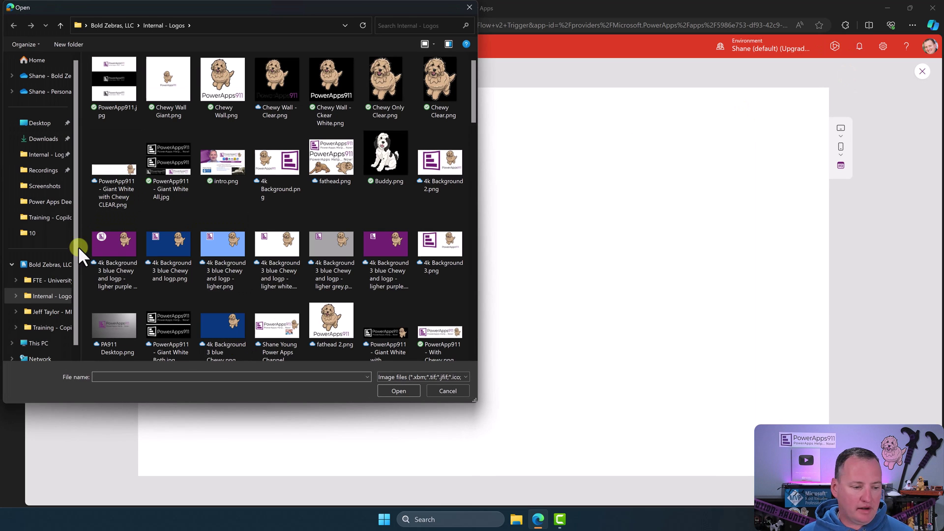
left_click(41, 125)
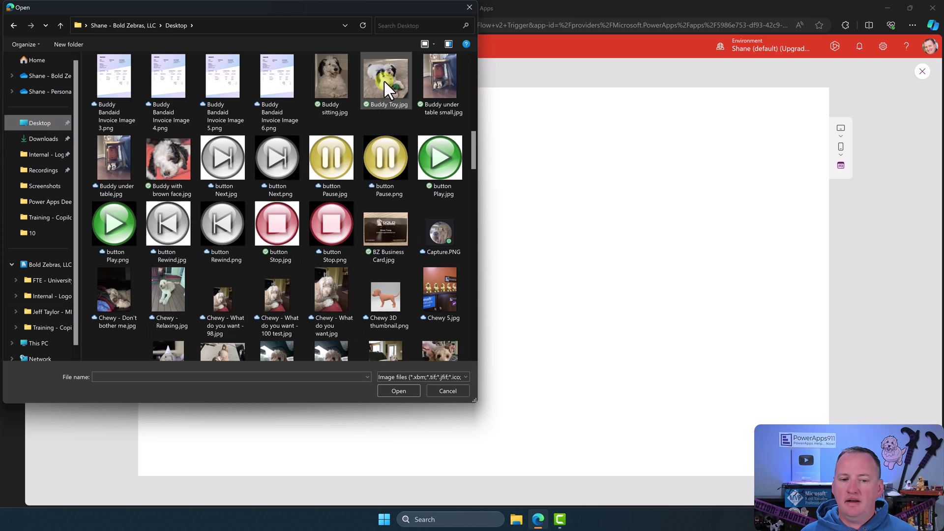
left_click(332, 76)
left_click(387, 395)
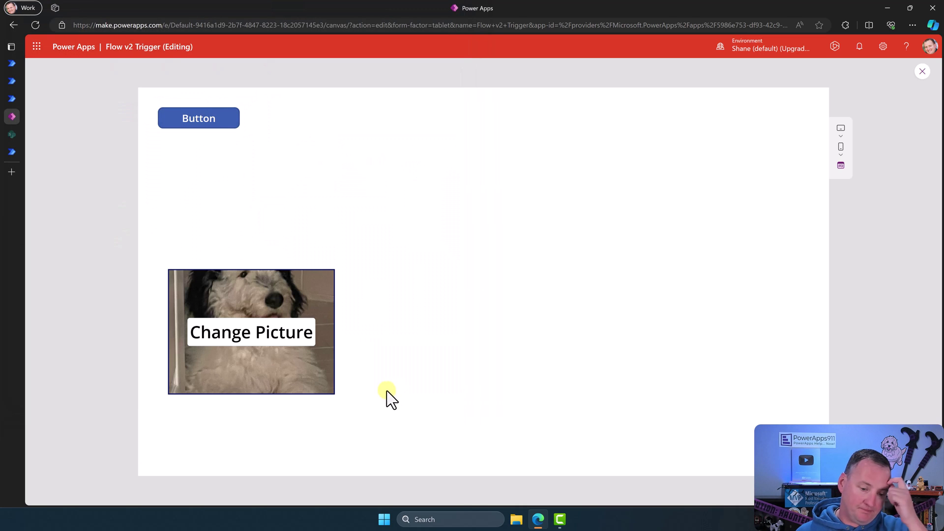
left_click(248, 298)
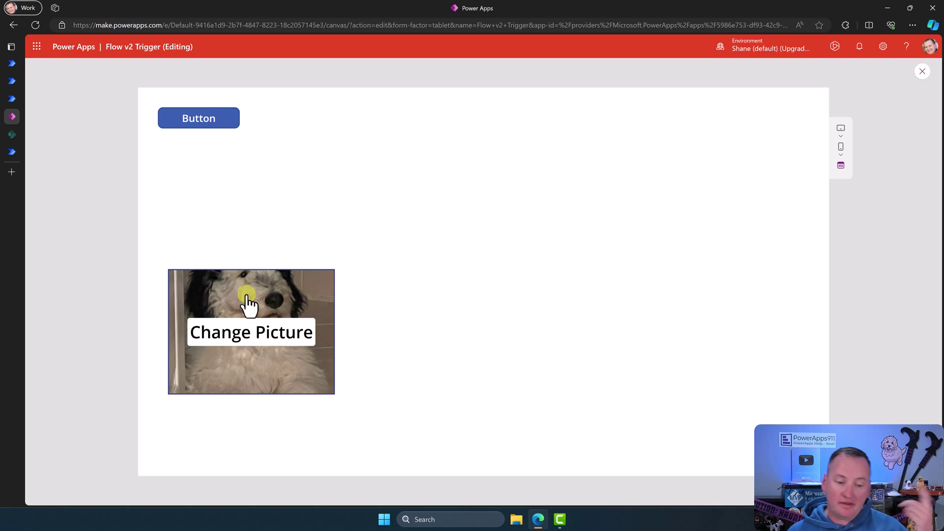
left_click(922, 71)
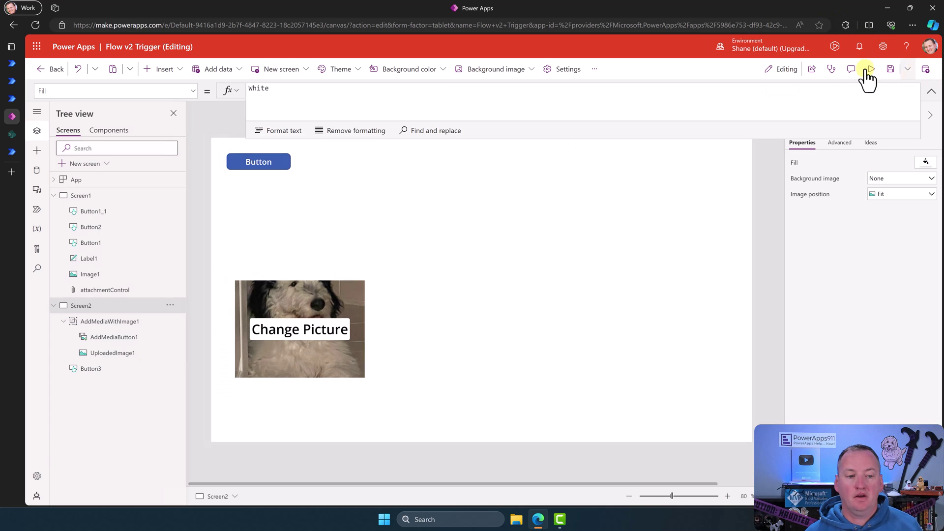
Append an empty {file:} argument after Today() in the Flowpractice.Run formula of the Screen2 button's OnSelect.
left_click(256, 167)
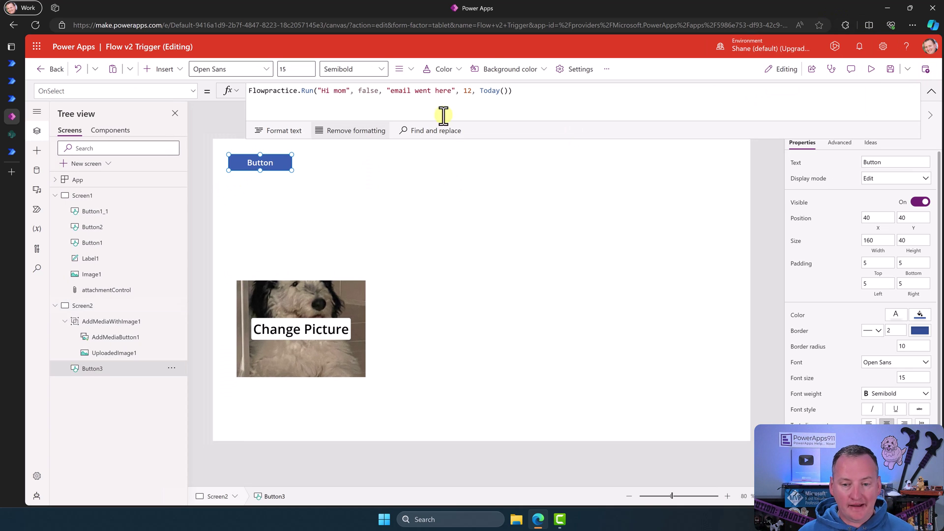
left_click(509, 90)
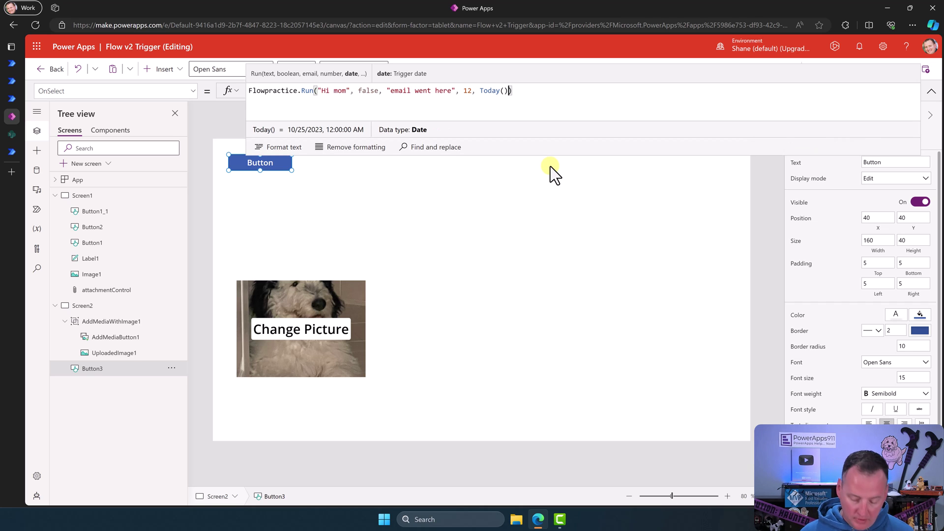
type(",")
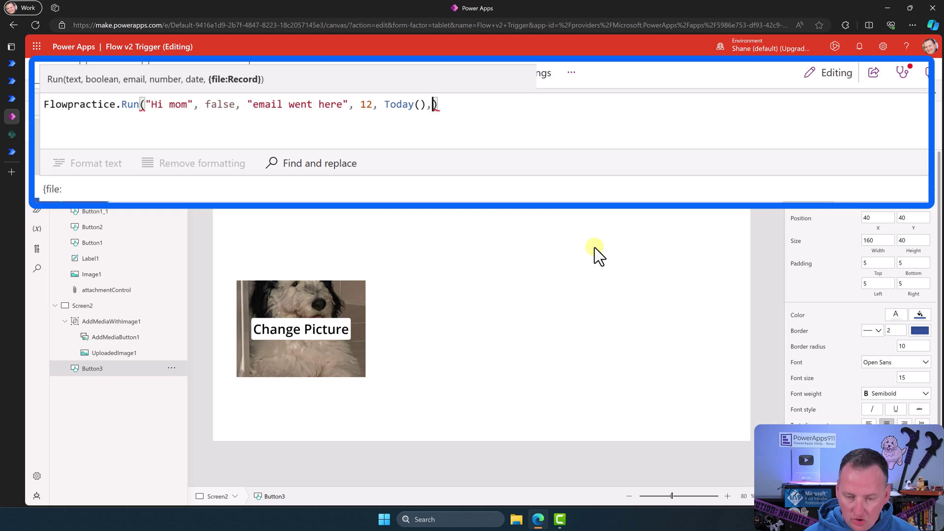
type("{file:")
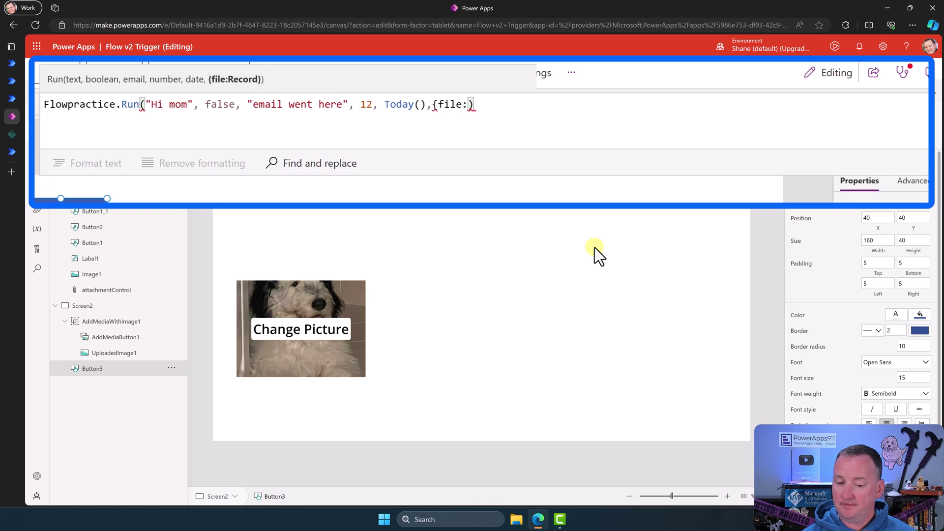
type("}")
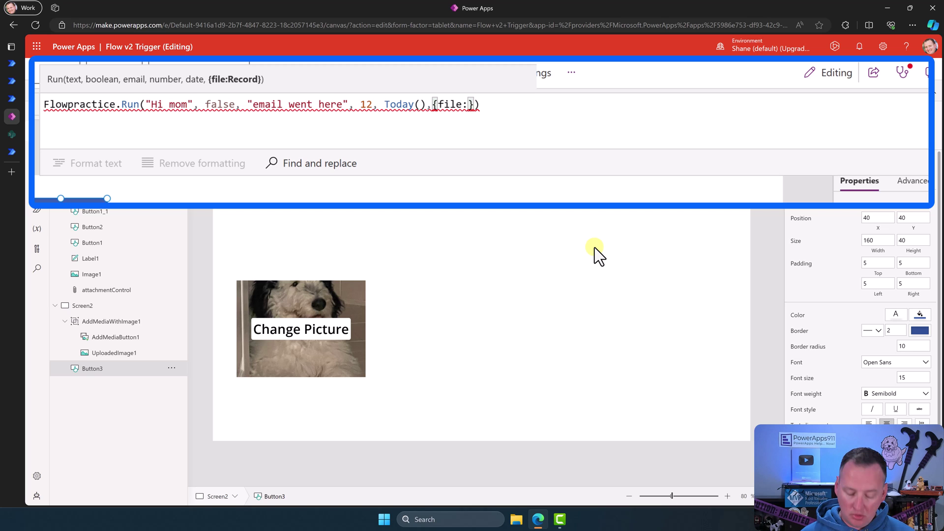
type("RECORD")
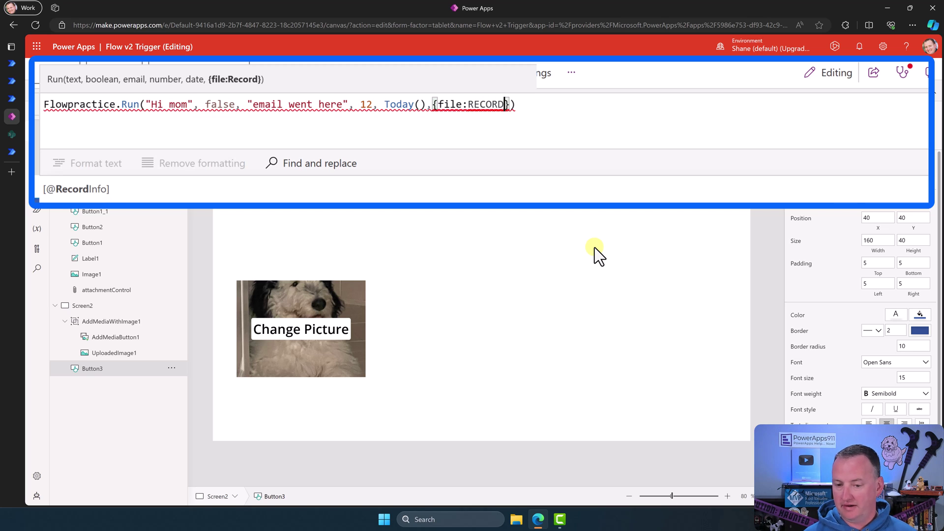
key("BackSpace")
key("BackSpace")
key("BackSpace")
key("BackSpace")
key("BackSpace")
key("BackSpace")
Complete the file record in the Run formula as {contentBytes: AddMediaButton1.Media, name: AddMediaButton1.FileName}.
type("{")
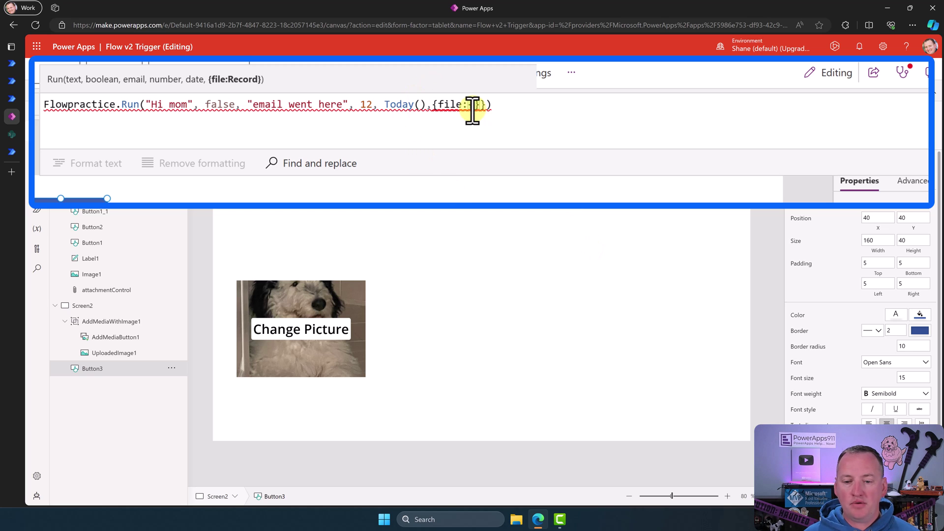
mouse_move(472, 107)
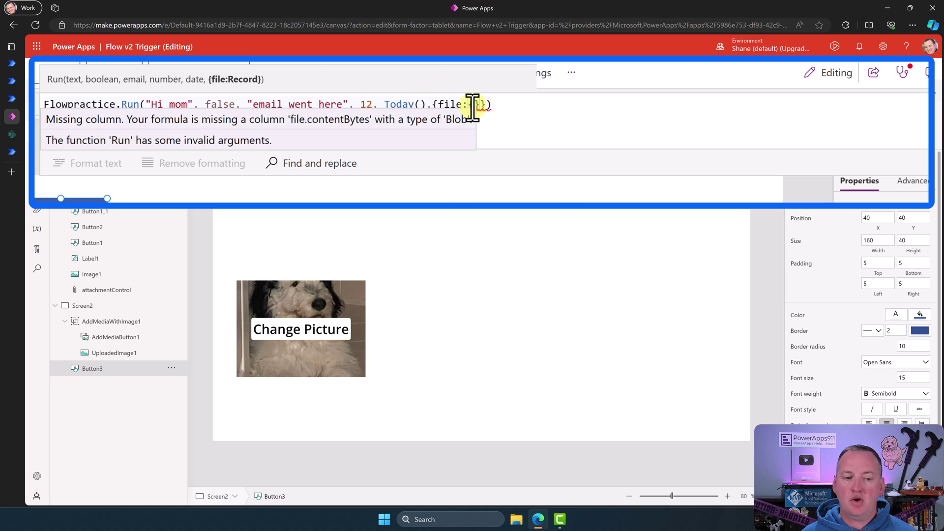
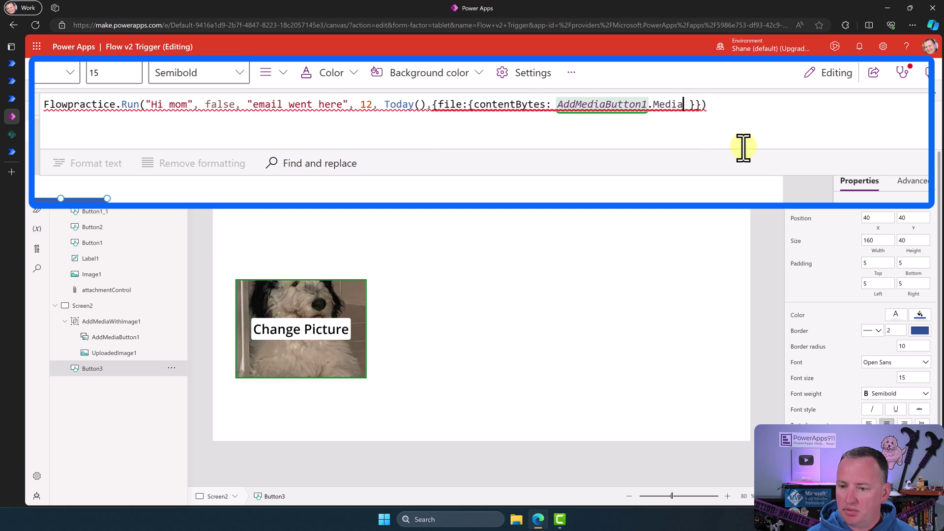
type(",name: ")
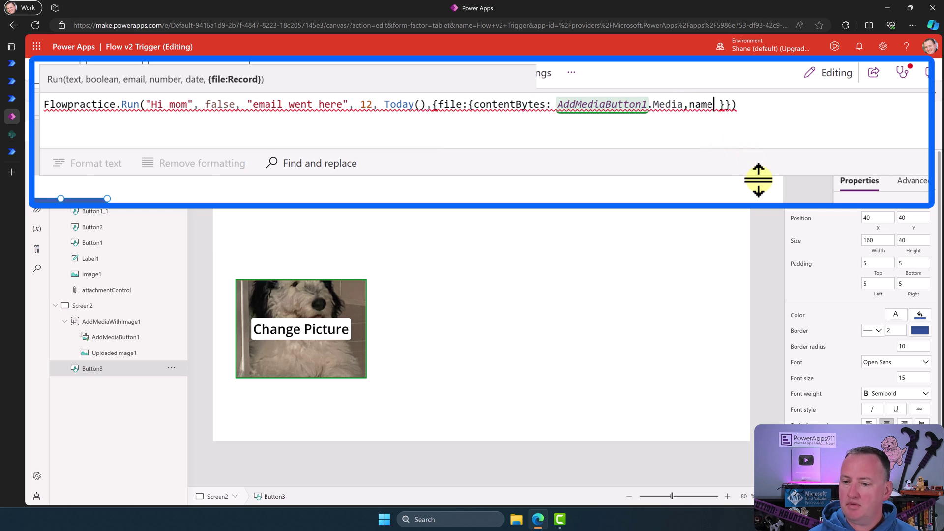
type("AddMediaButton1")
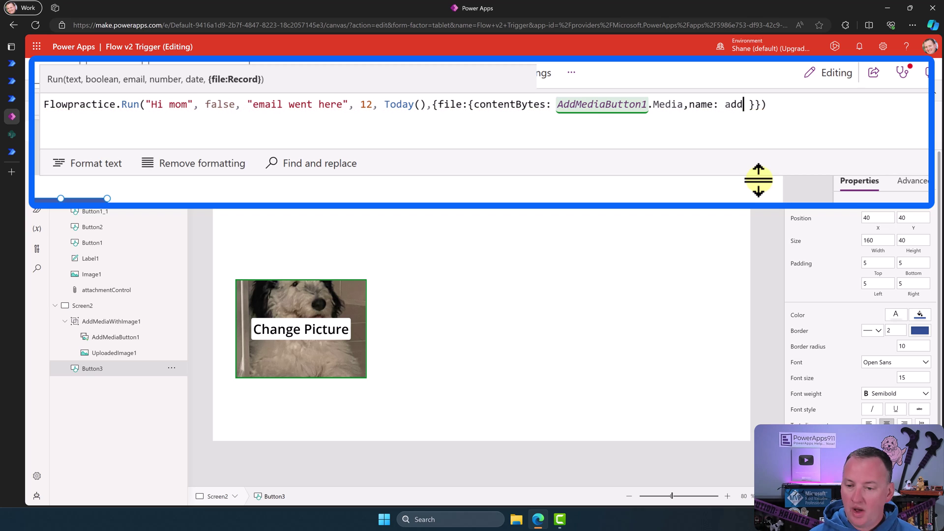
type(".FileName")
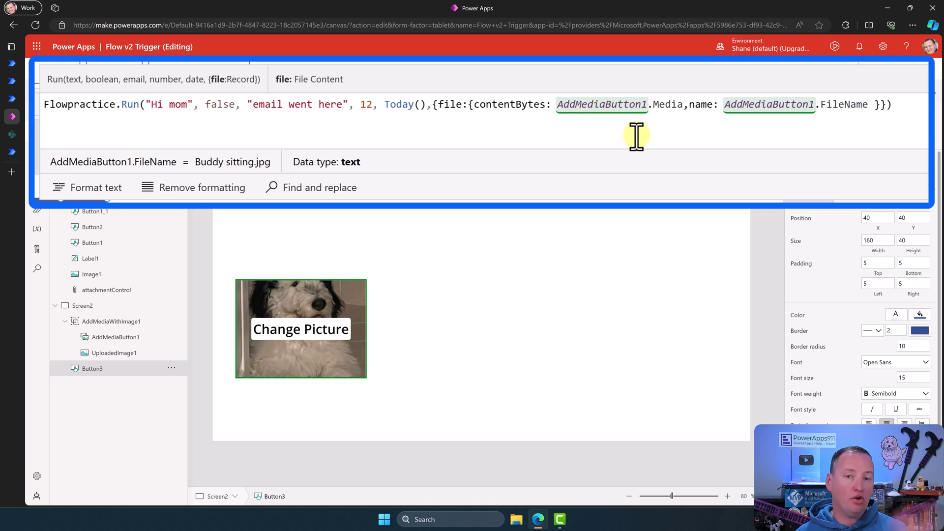
left_click_drag(432, 104, 889, 105)
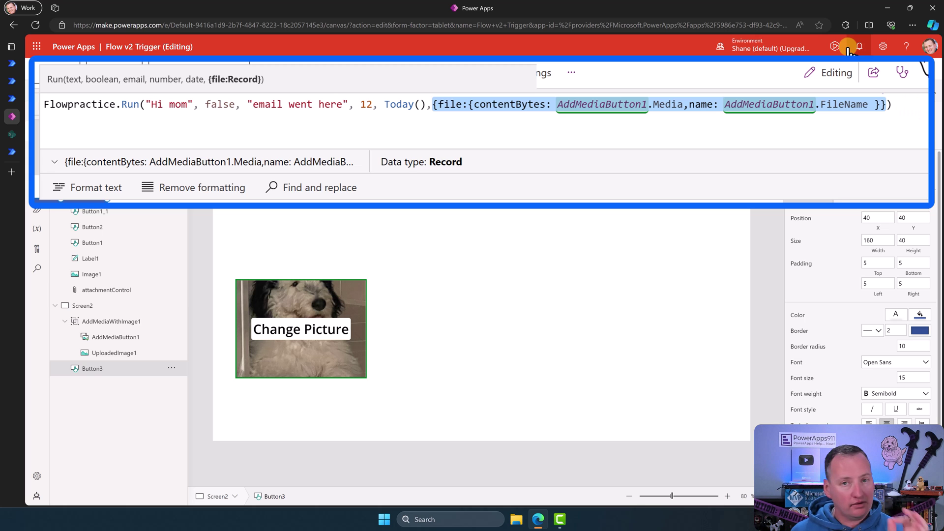
left_click(646, 126)
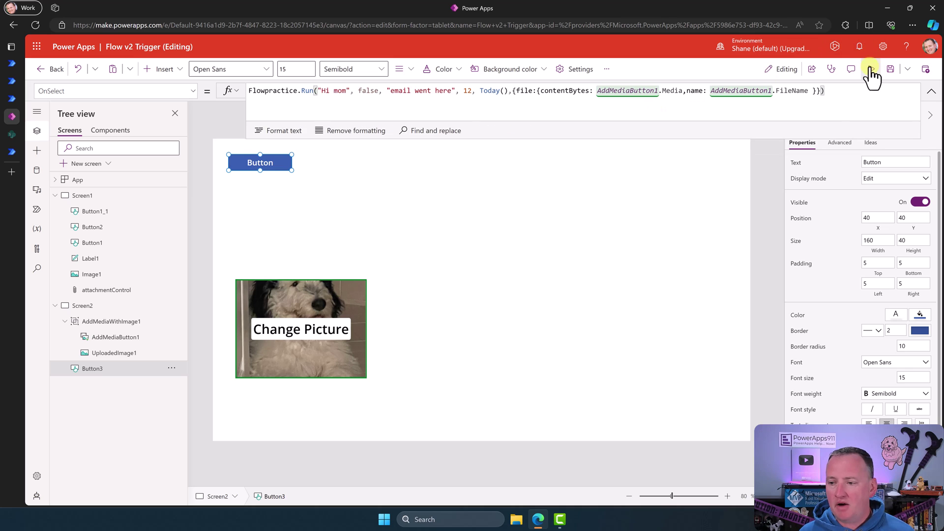
Run the flow from the button in the app preview and open the newest Flow practice run in Power Automate.
left_click(870, 68)
left_click(203, 124)
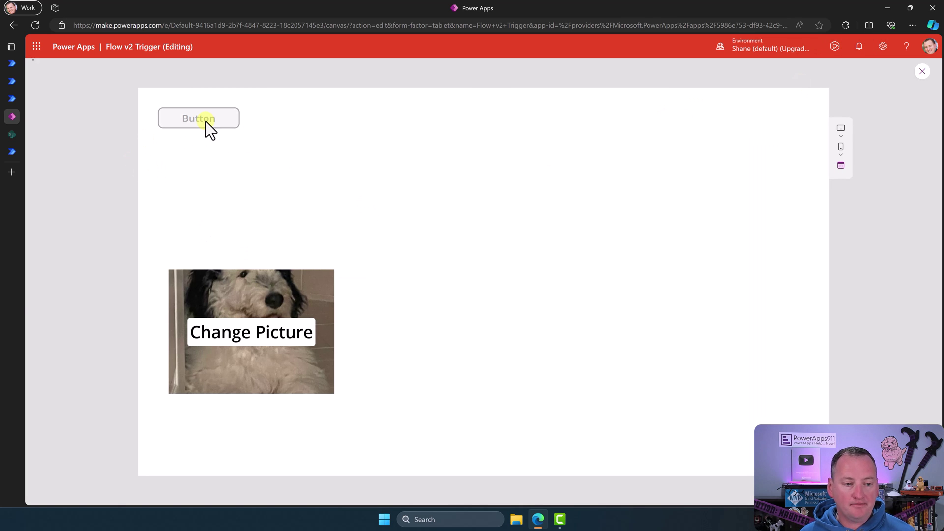
left_click(11, 152)
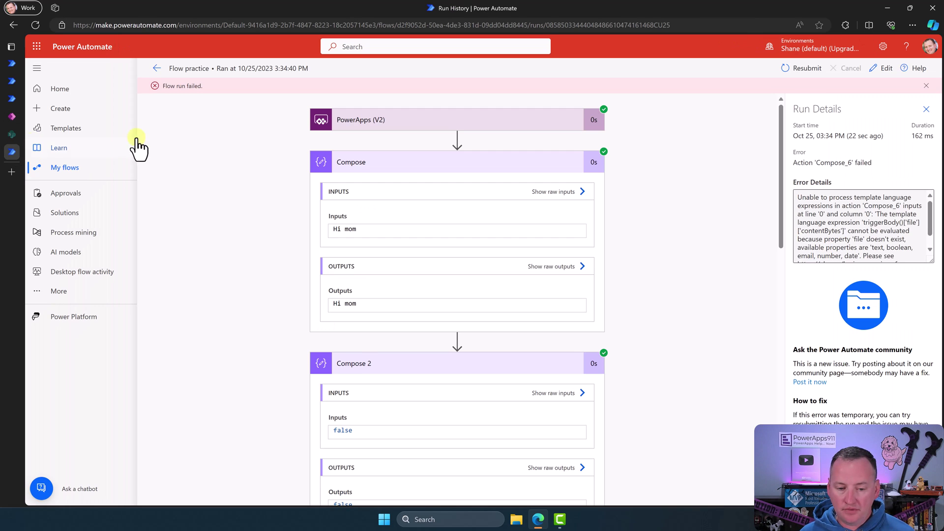
left_click(157, 69)
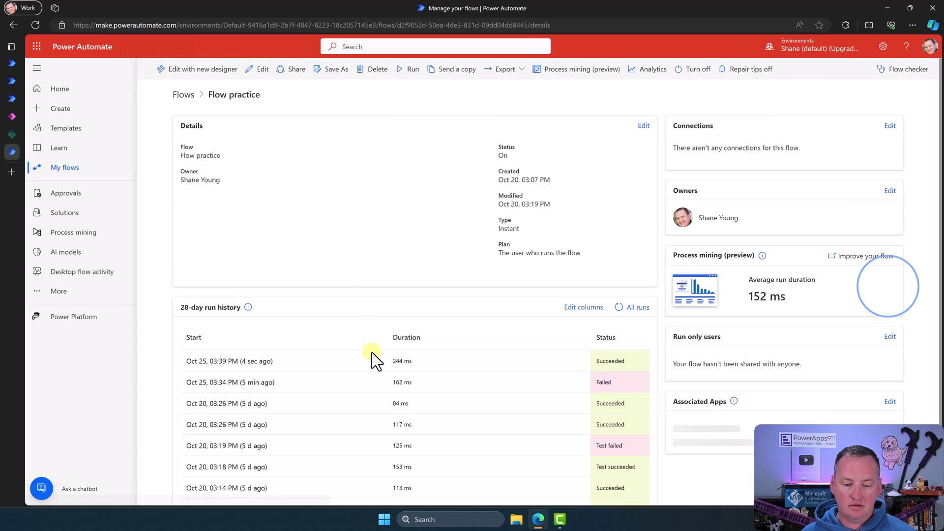
left_click(229, 362)
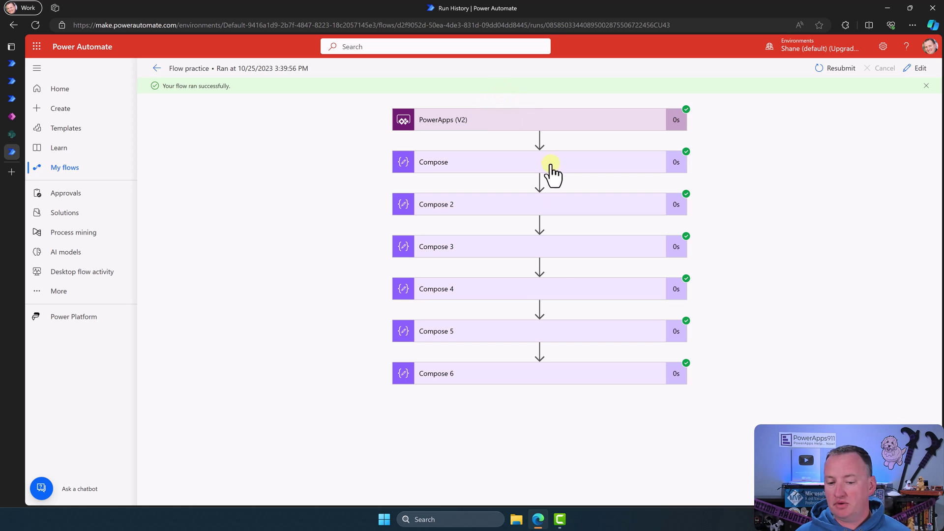
Examine the inputs and outputs of the Compose 6 action in the flow run.
left_click(523, 378)
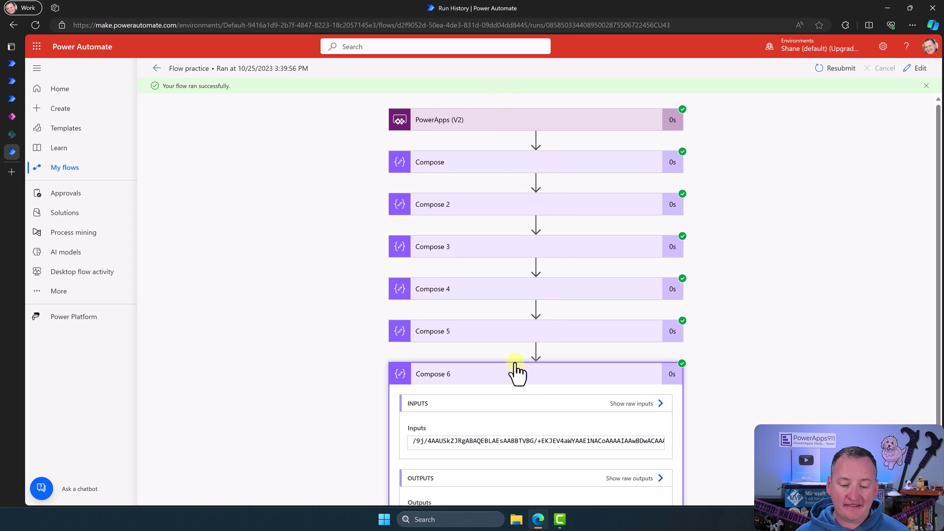
left_click_drag(424, 452, 356, 462)
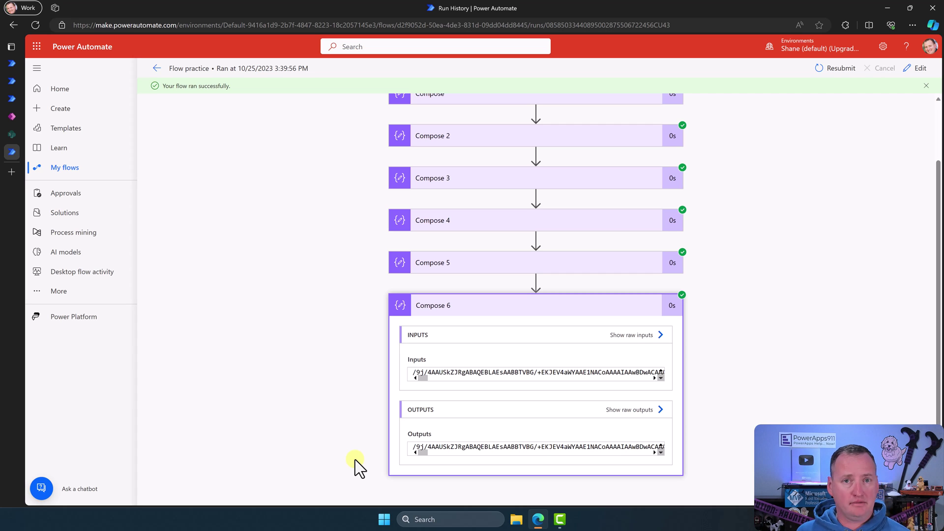
scroll(340, 309, "up", 2)
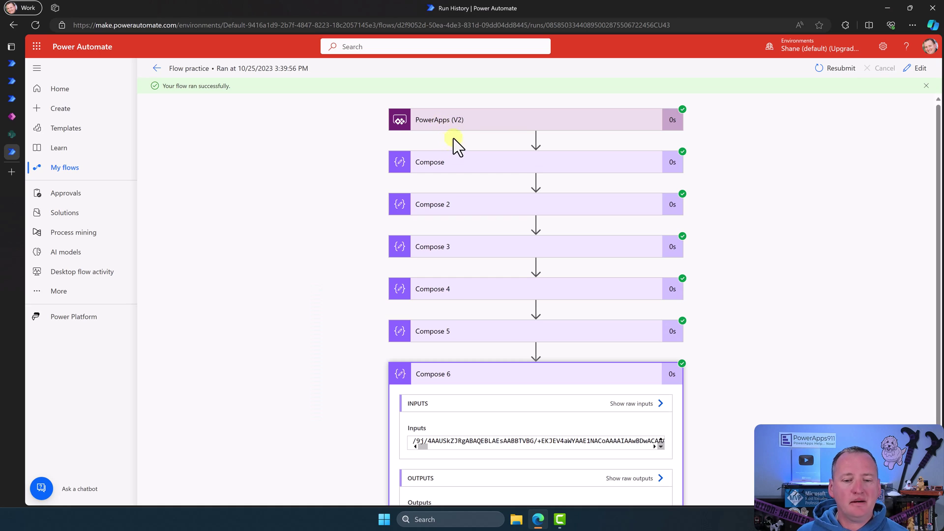
Open Flow practice in the new designer, inspect the PowerApps (V2) trigger's input parameters, and leave the designer.
left_click(156, 69)
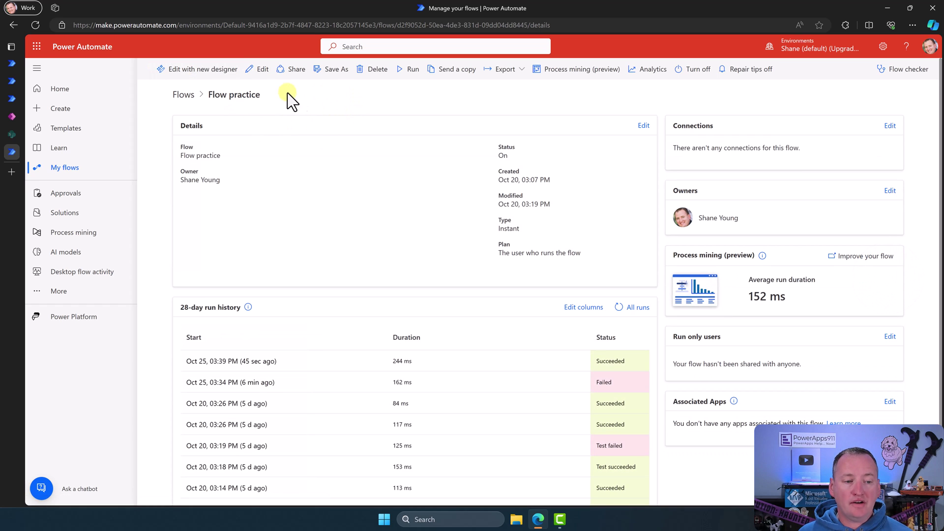
left_click(223, 70)
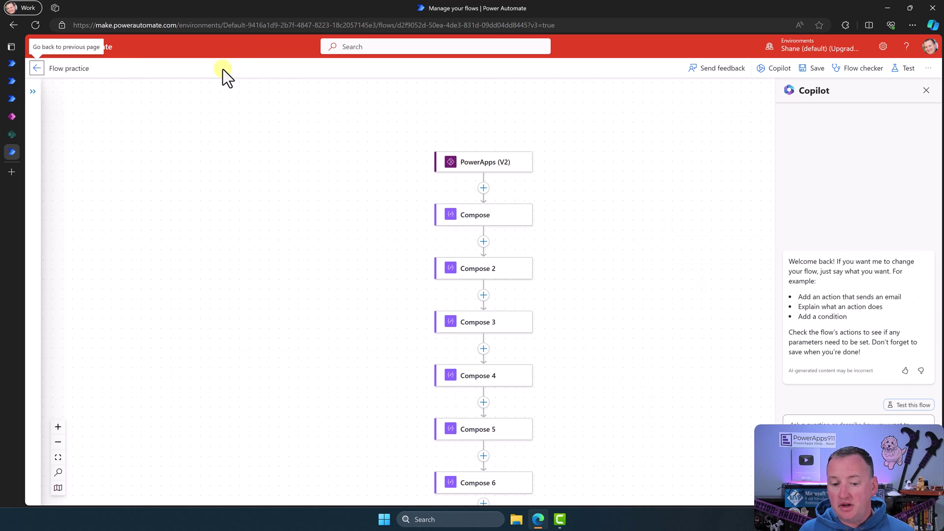
left_click(473, 165)
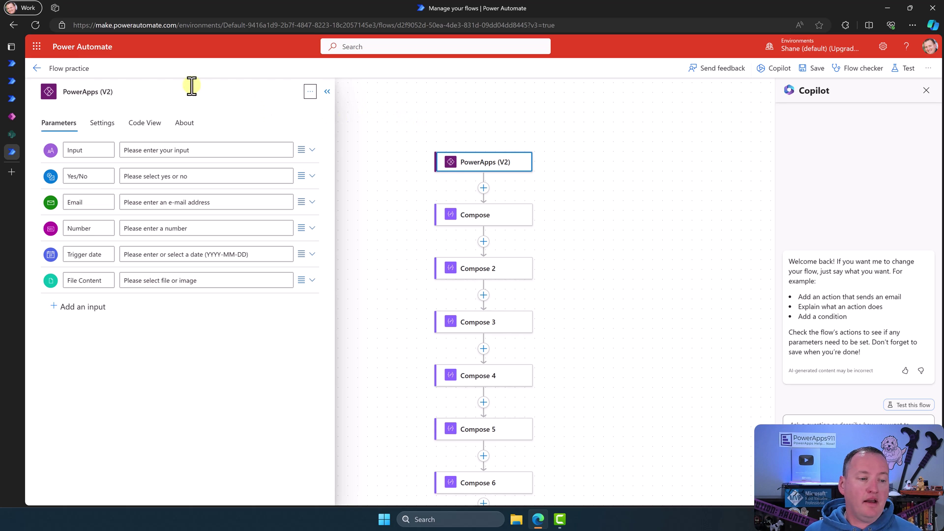
left_click(37, 69)
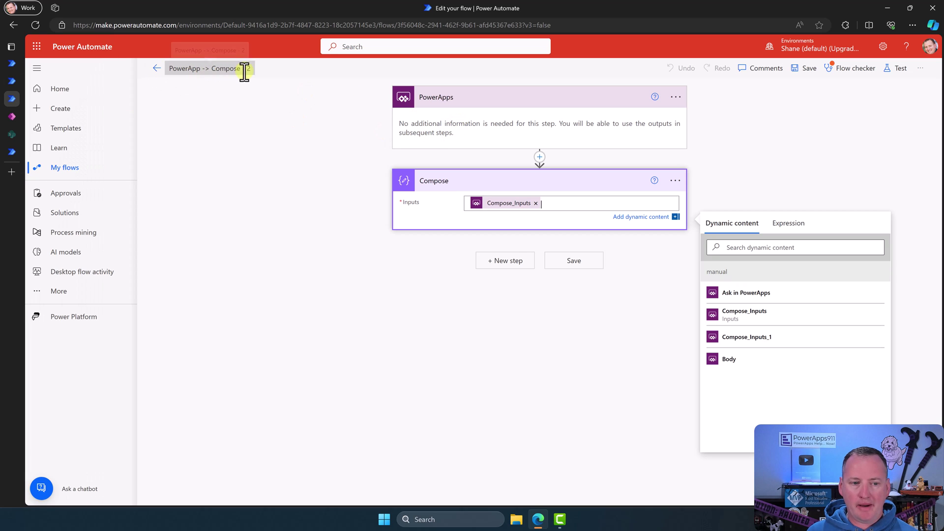
Leave the classic editor of the PowerApp -> Compose - 2 flow and try to open that flow with the new designer.
left_click(157, 71)
left_click(518, 103)
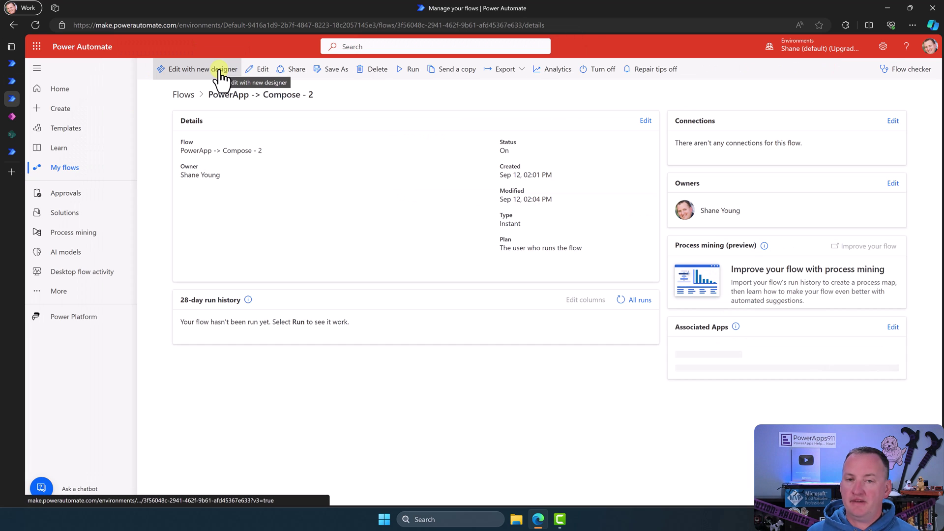
left_click(221, 73)
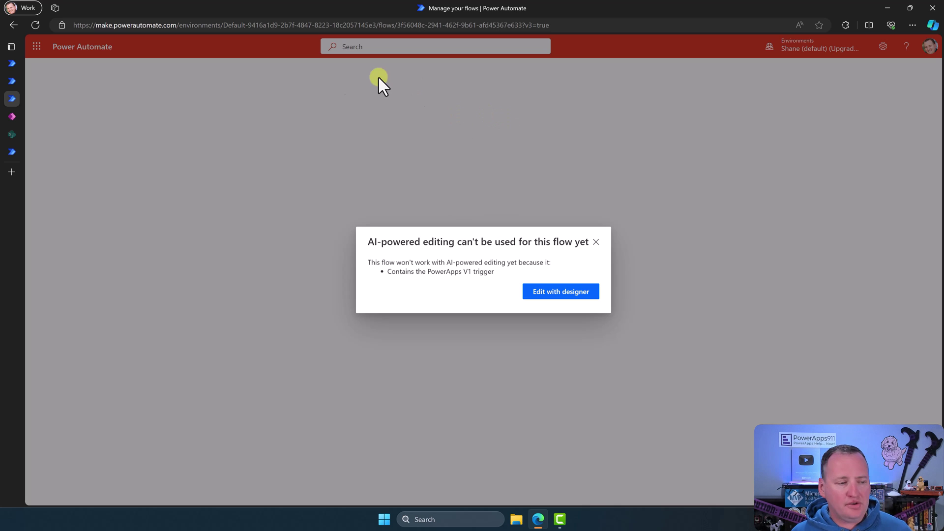
Switch back to the app in Power Apps and show the Power Automate flows it contains.
left_click(13, 115)
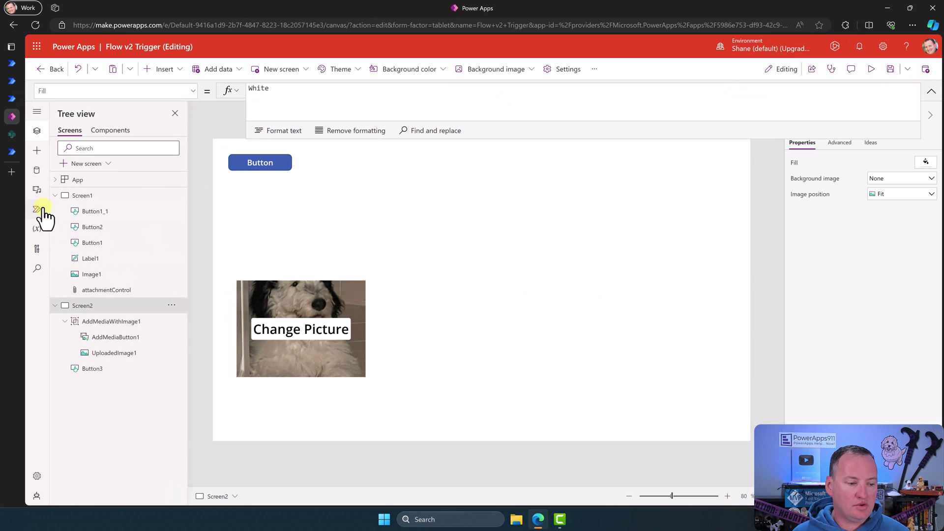
left_click(41, 209)
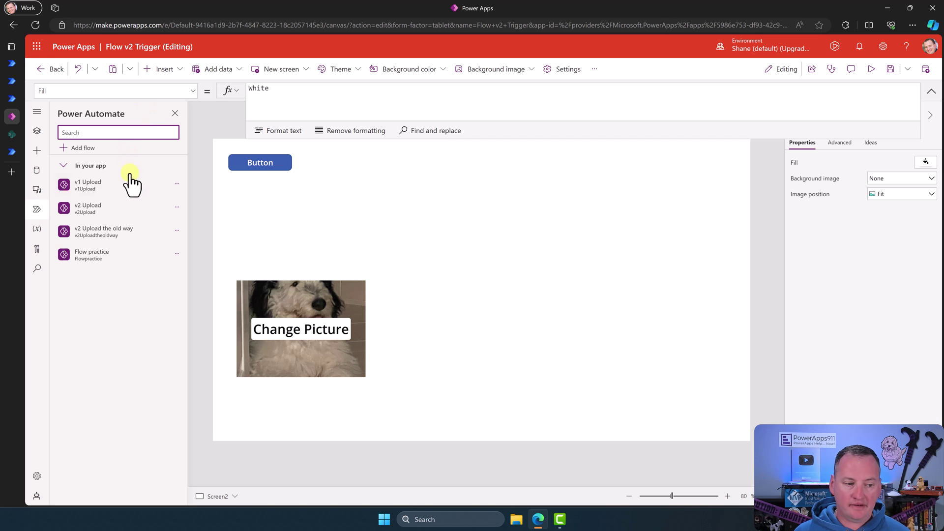
Start a blank flow from within the app, examine its default PowerApps trigger, and close the flow creator.
left_click(82, 149)
left_click(134, 106)
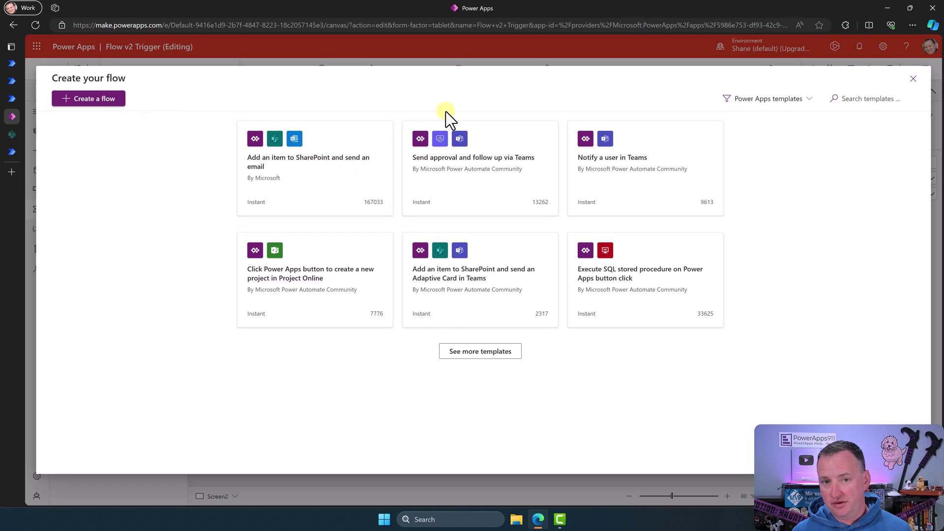
left_click(103, 113)
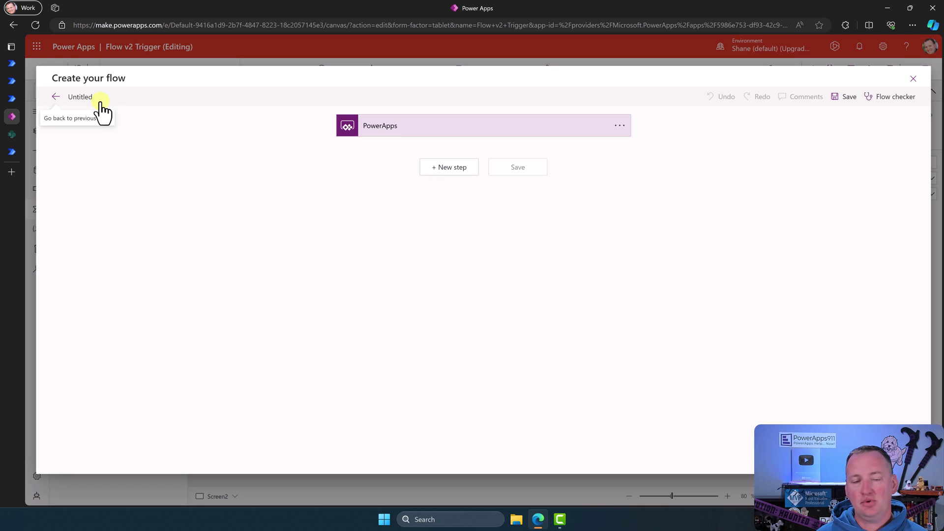
left_click(416, 128)
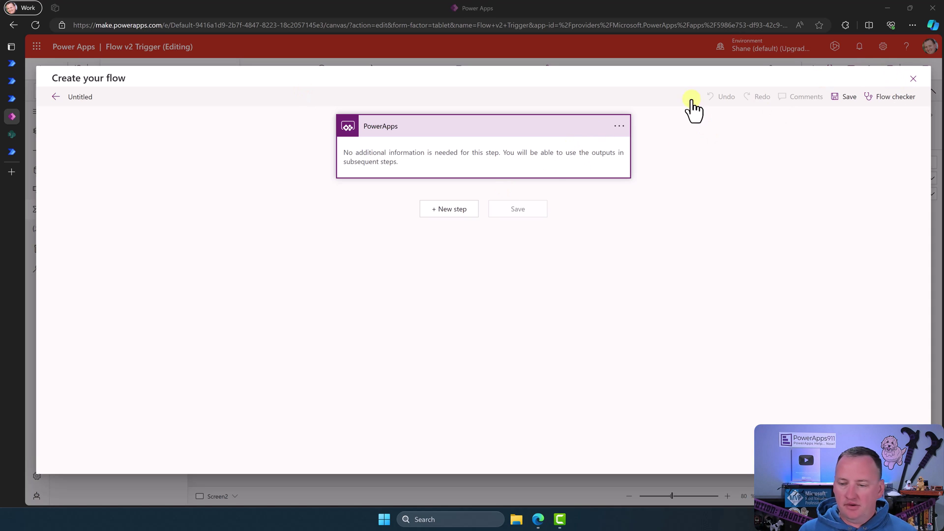
left_click(913, 79)
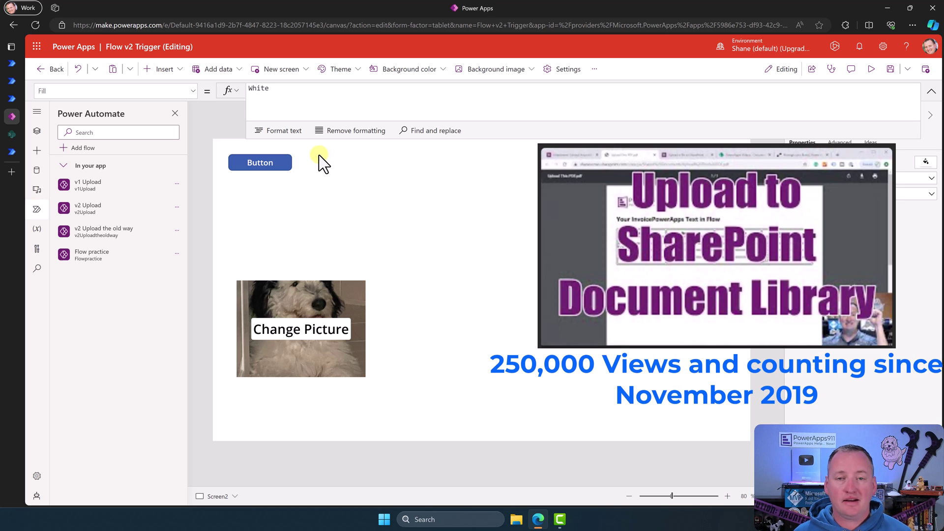
Look through the open Power Automate pages, return to the app in Power Apps, and show Screen1.
left_click(16, 63)
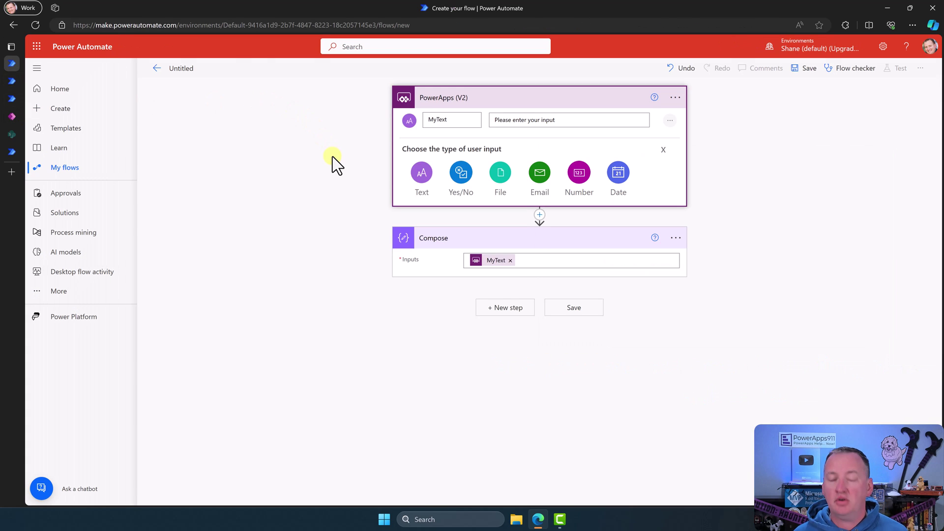
left_click(12, 81)
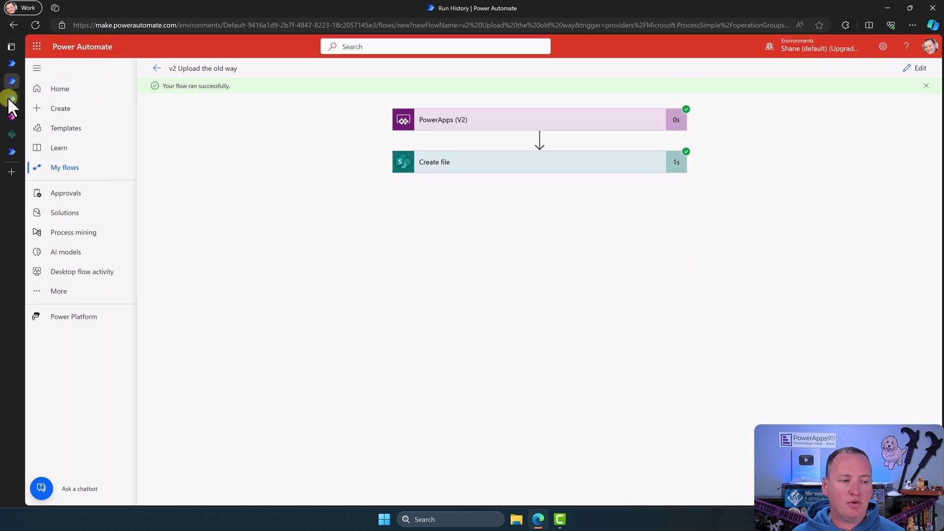
left_click(9, 97)
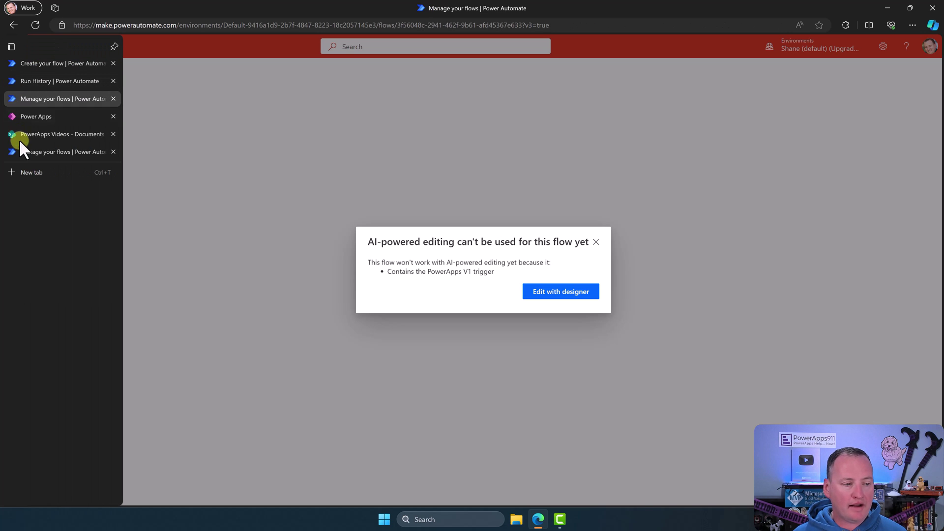
left_click(24, 117)
left_click(37, 131)
left_click(91, 195)
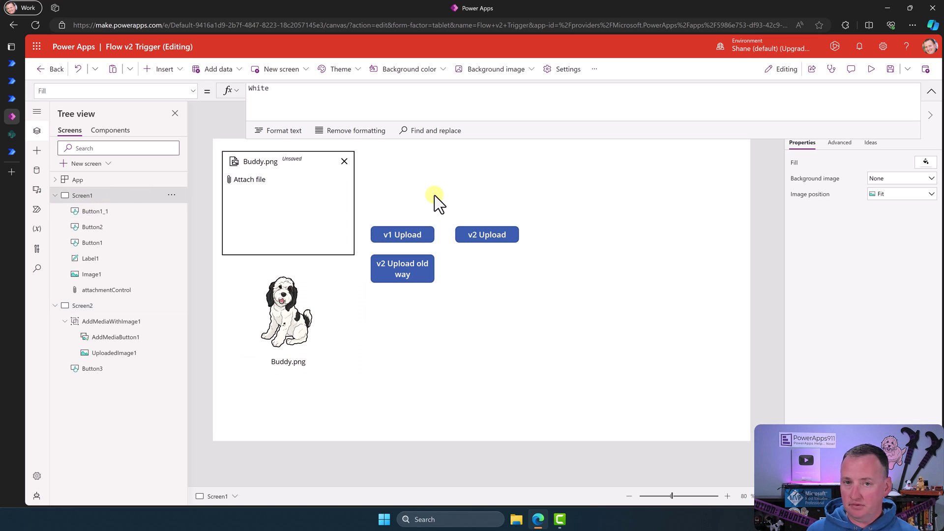
Examine the OnSelect formula of the v1 Upload button with the formula area enlarged.
left_click(414, 238)
left_click_drag(417, 139, 422, 161)
left_click(442, 131)
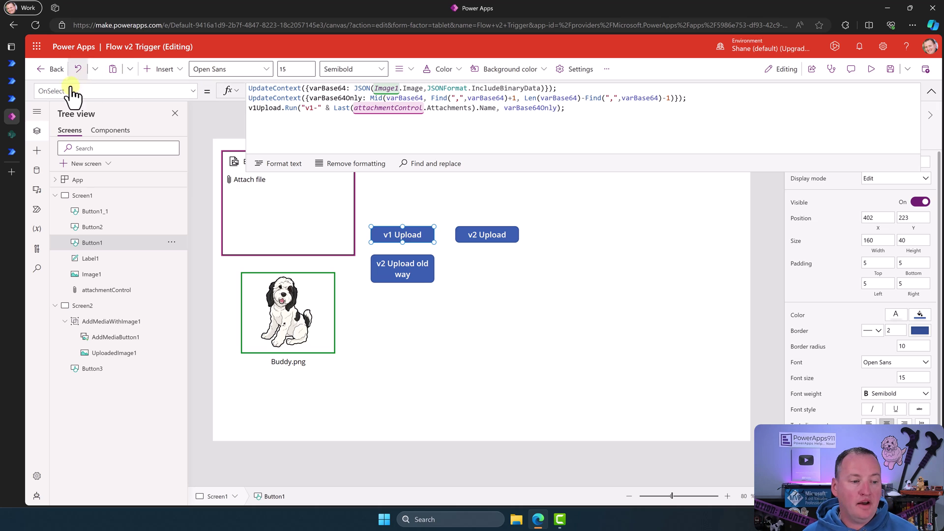
Switch to the v1 Upload flow in Power Automate and inspect its PowerApps trigger and Create file action.
left_click(12, 81)
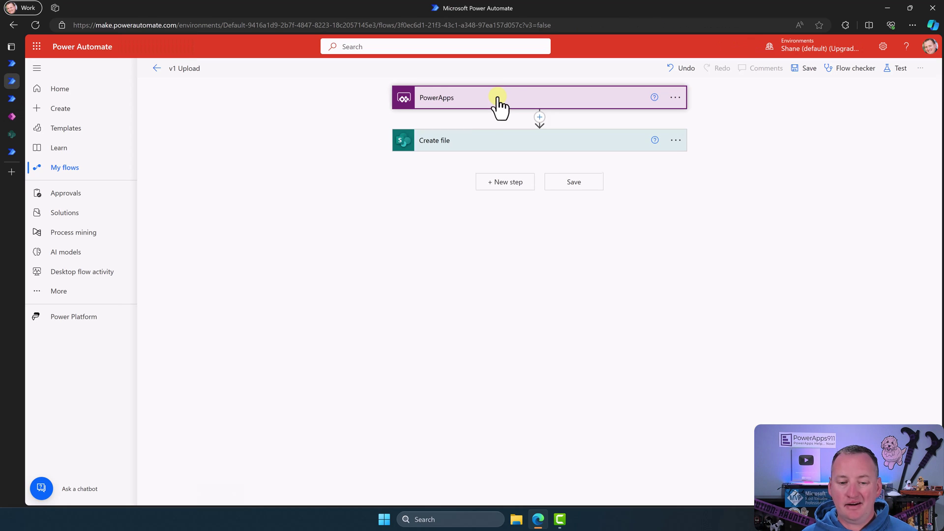
left_click(497, 101)
left_click(494, 181)
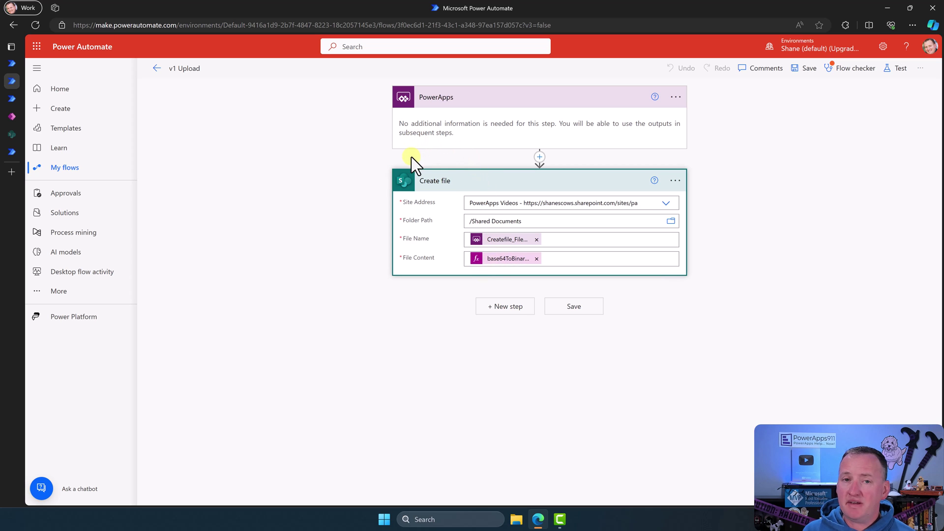
Return to the app in Power Apps and examine the OnSelect formula of the v2 Upload old way button.
left_click(10, 116)
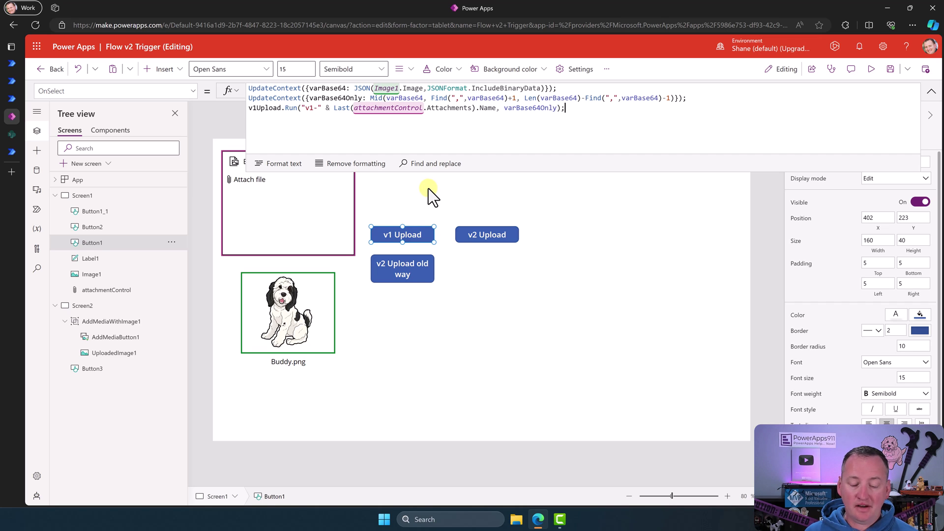
left_click(412, 269)
left_click(416, 122)
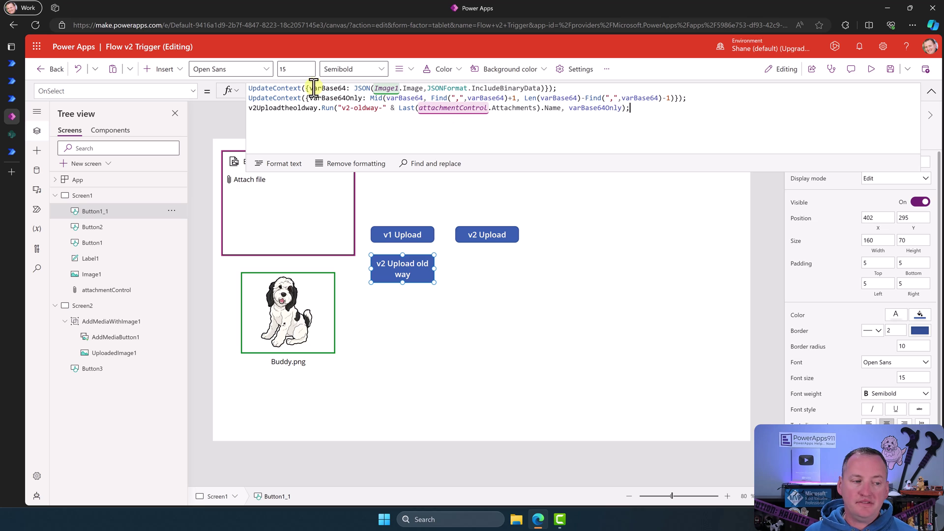
Switch to the v2 Upload the old way flow in Power Automate and inspect its PowerApps (V2) inputs and Create file action.
left_click(10, 80)
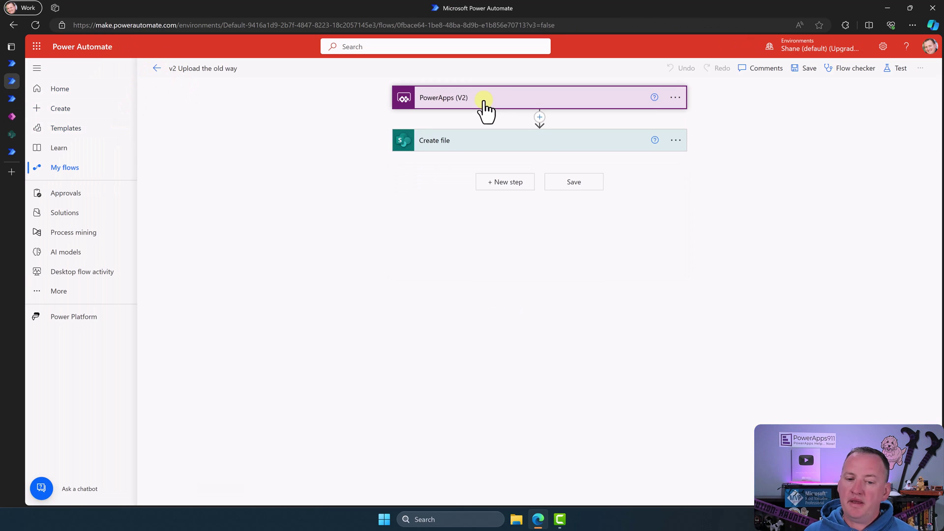
left_click(481, 98)
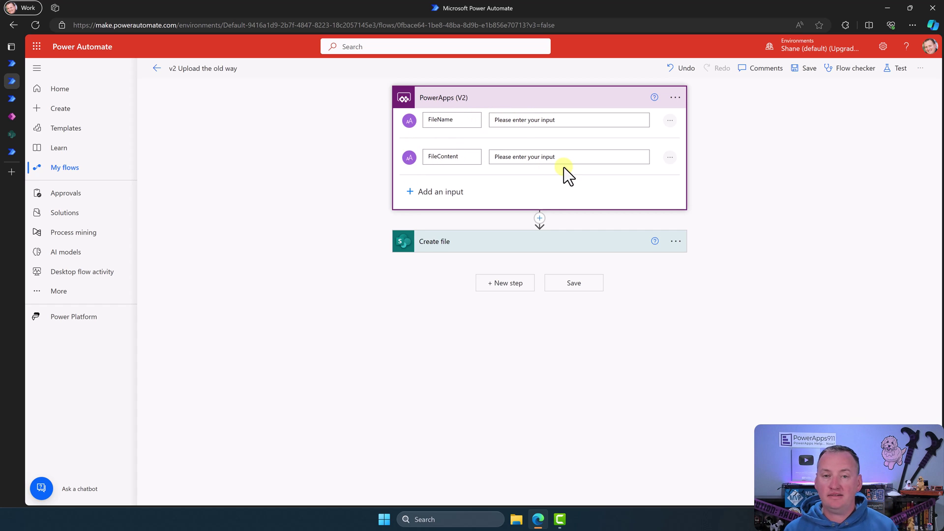
left_click(491, 242)
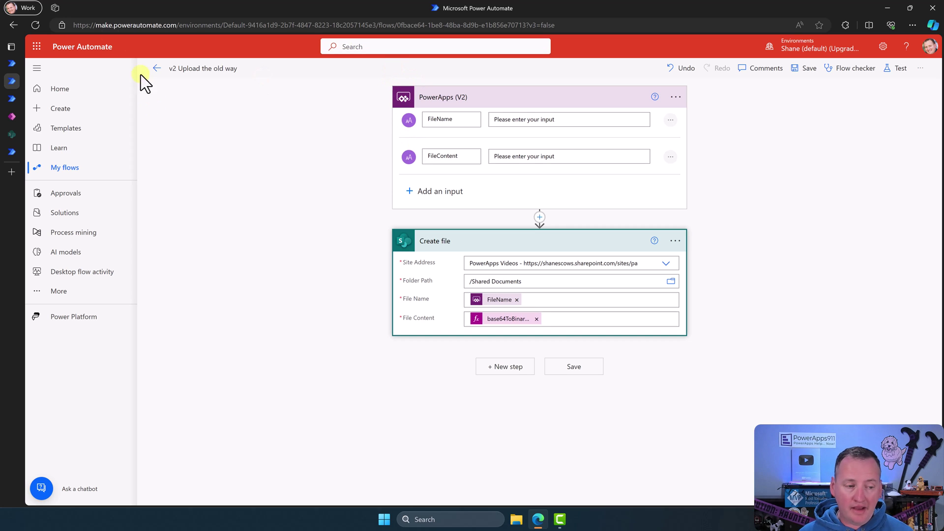
Return to the app in Power Apps and examine the OnSelect formula of the v2 Upload button.
left_click(11, 116)
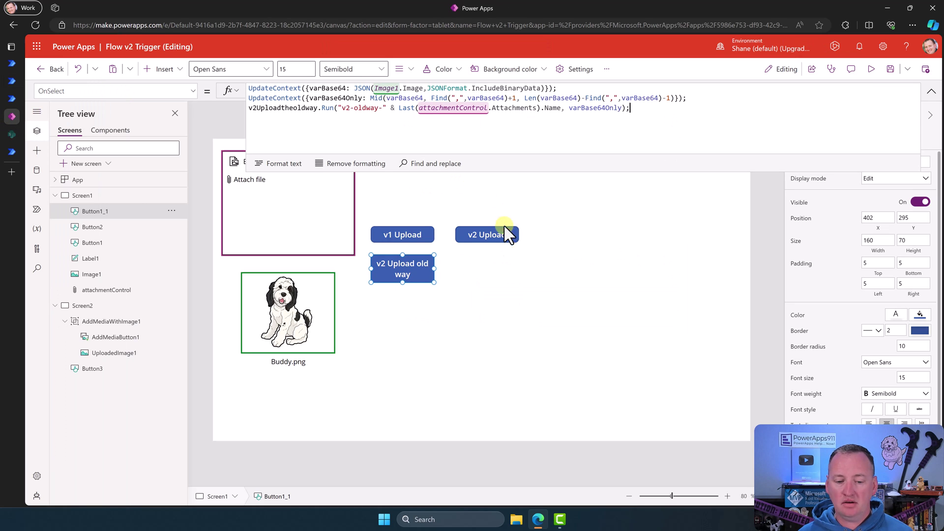
left_click(487, 235)
left_click(432, 130)
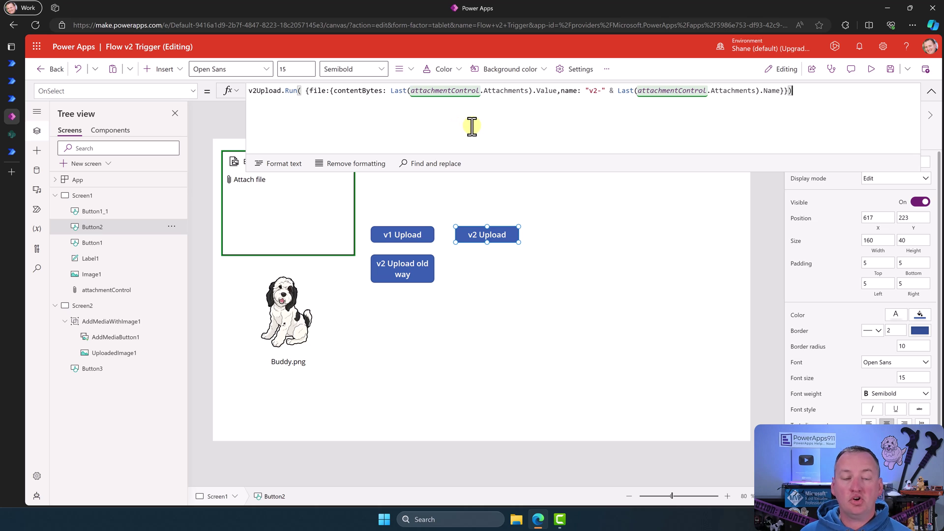
Switch to the v2 Upload flow in Power Automate and inspect its trigger's file input, the available input types, and its Create file action.
left_click(12, 81)
left_click(469, 102)
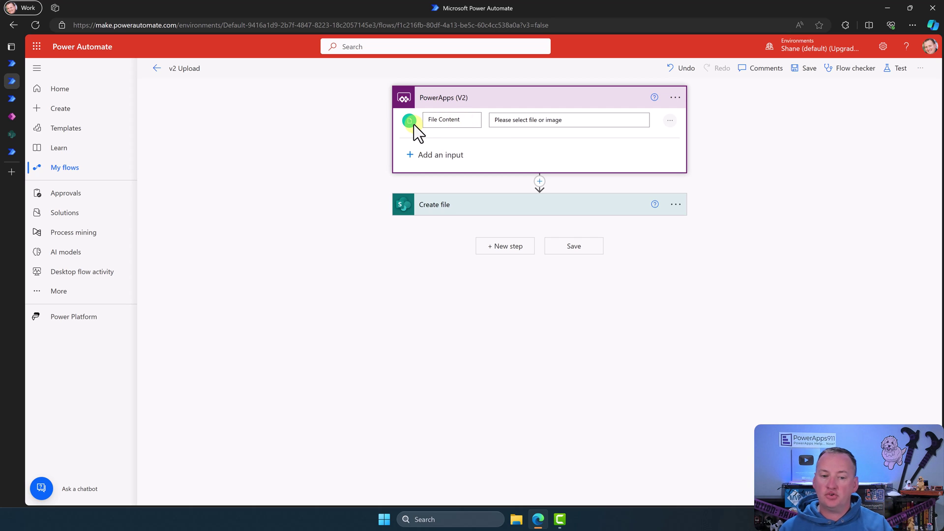
left_click(411, 156)
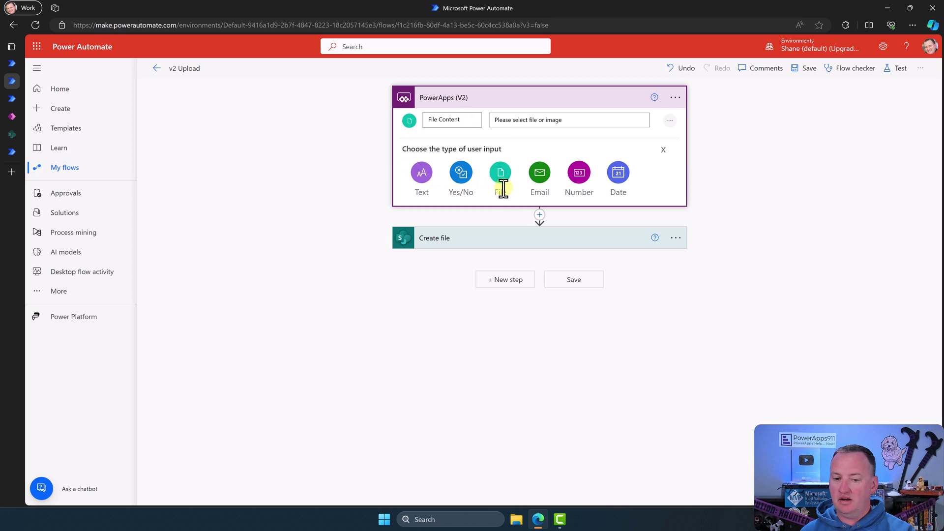
left_click(498, 237)
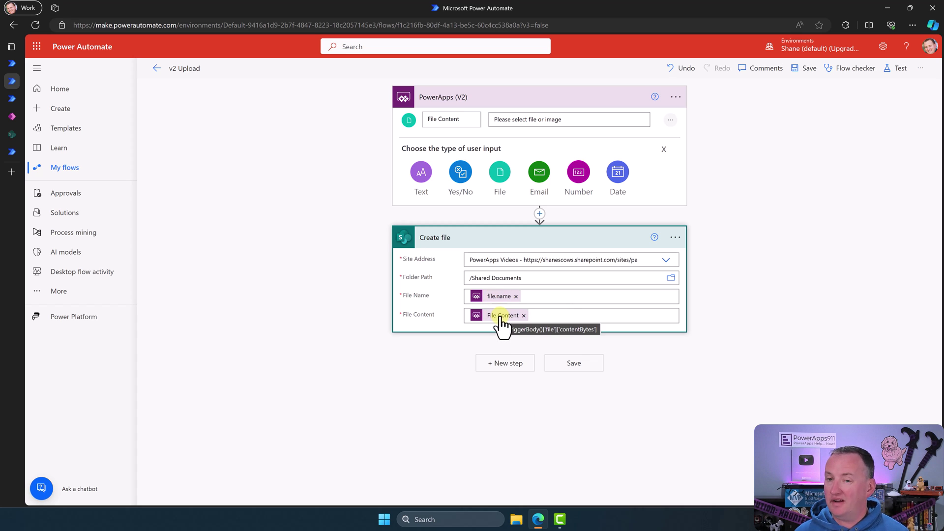
left_click(517, 238)
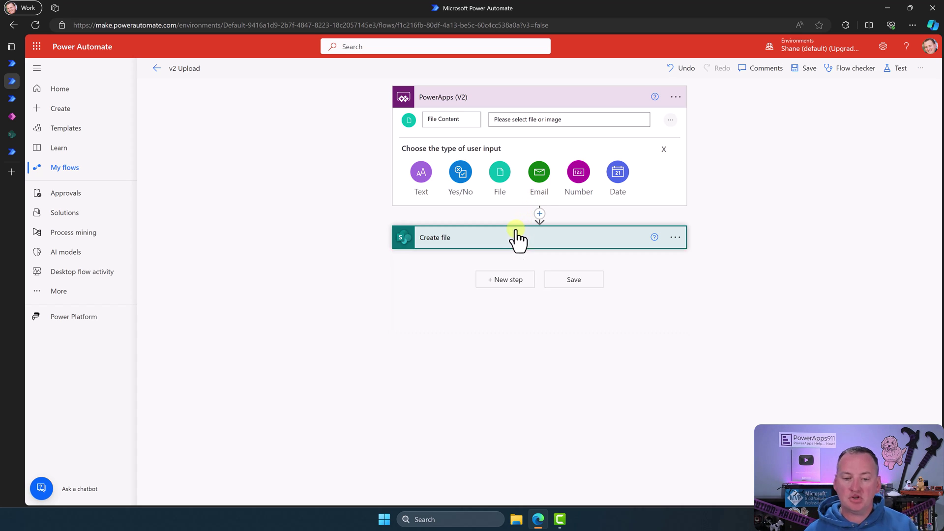
Add a second SharePoint Create file action at the end of the v2 Upload flow.
left_click(506, 279)
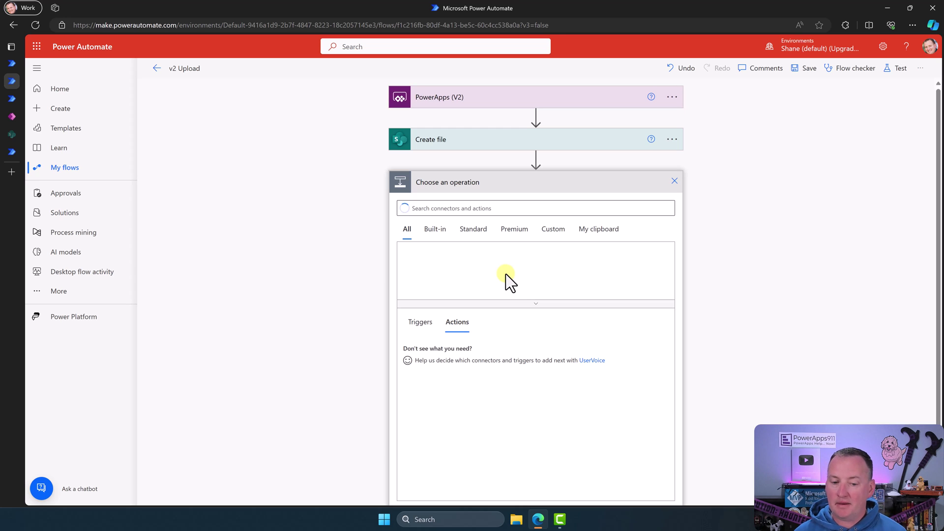
left_click(442, 209)
type("sharepoint create")
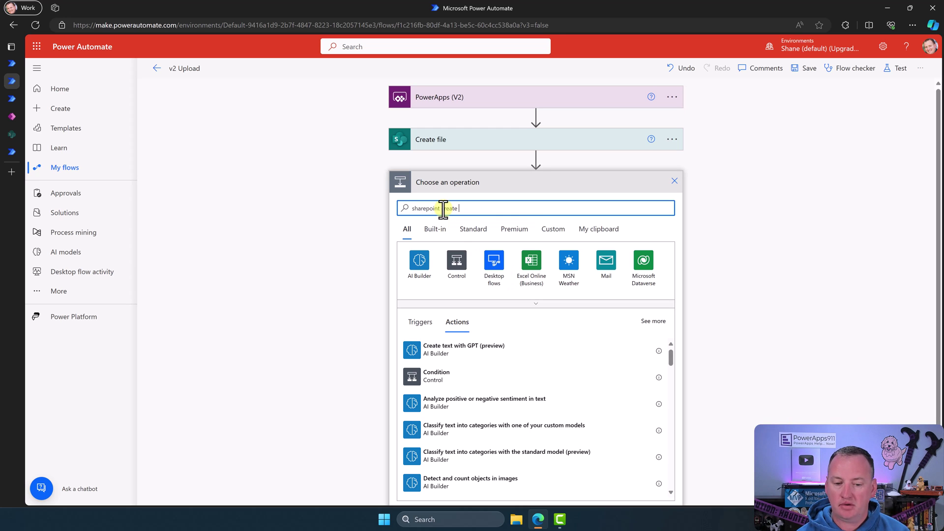
type(" fi")
left_click(509, 245)
Insert the trigger's File Content into the new action's File Name to copy its underlying expression, and clear the field.
left_click(510, 240)
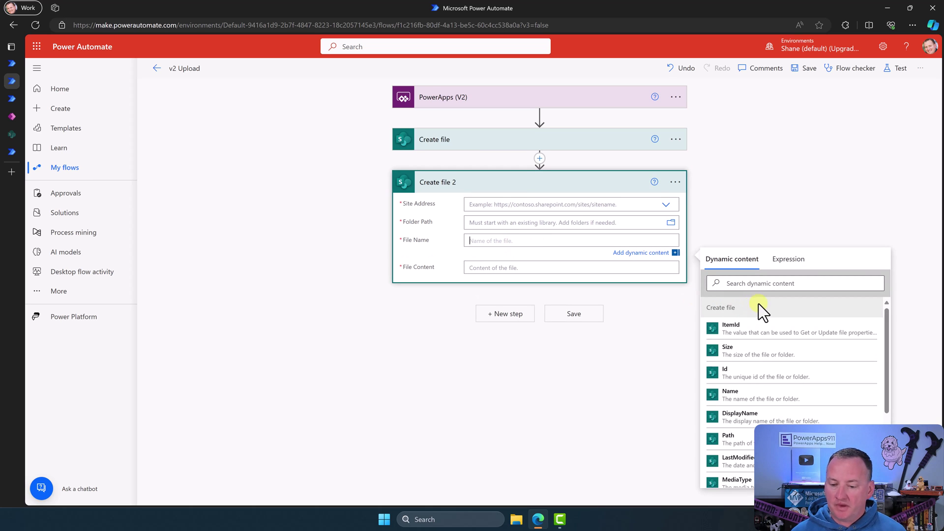
scroll(761, 333, "down", 3)
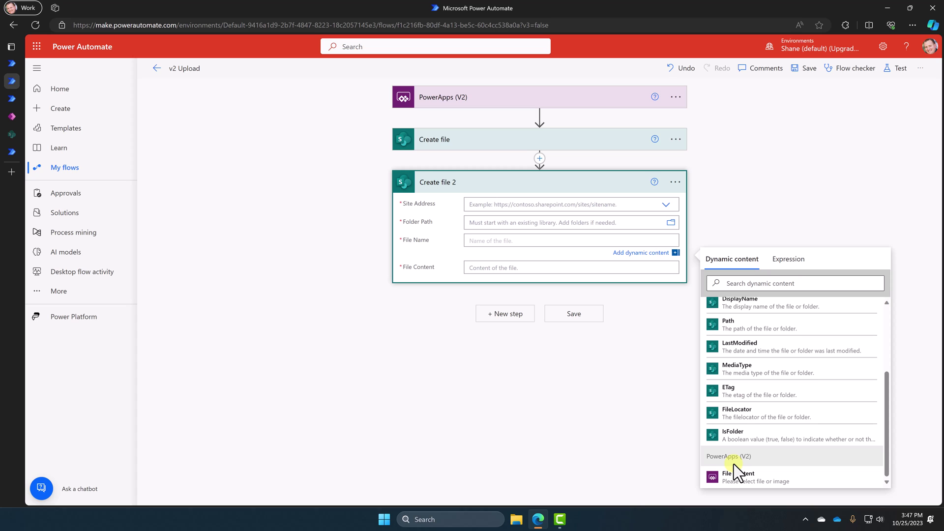
left_click(735, 478)
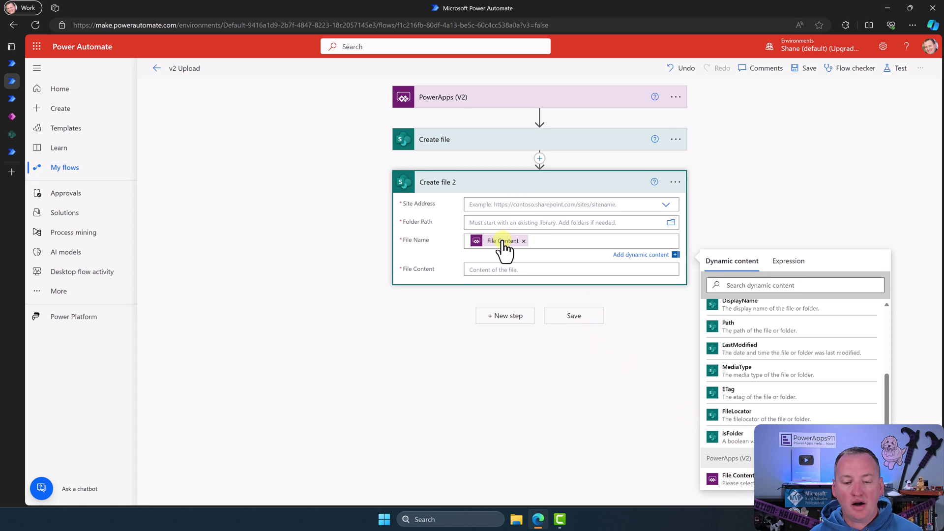
mouse_move(507, 246)
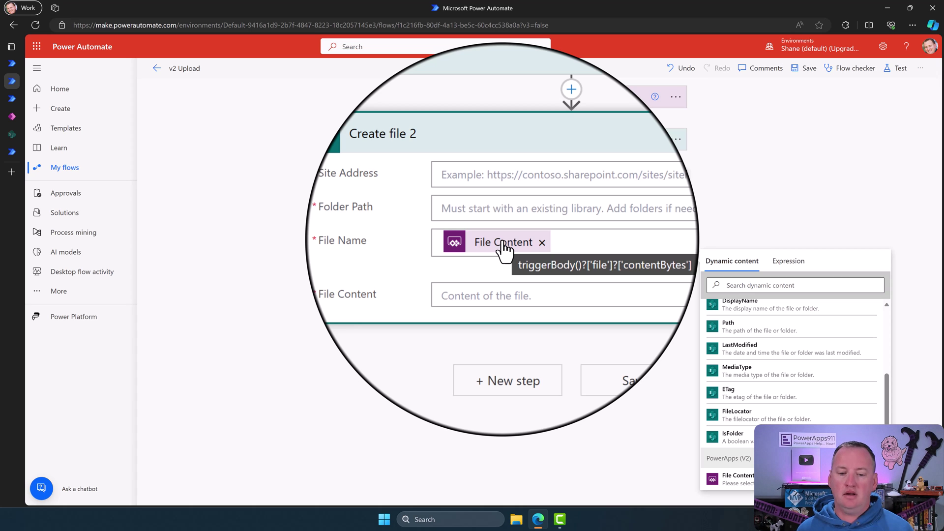
left_click(508, 246)
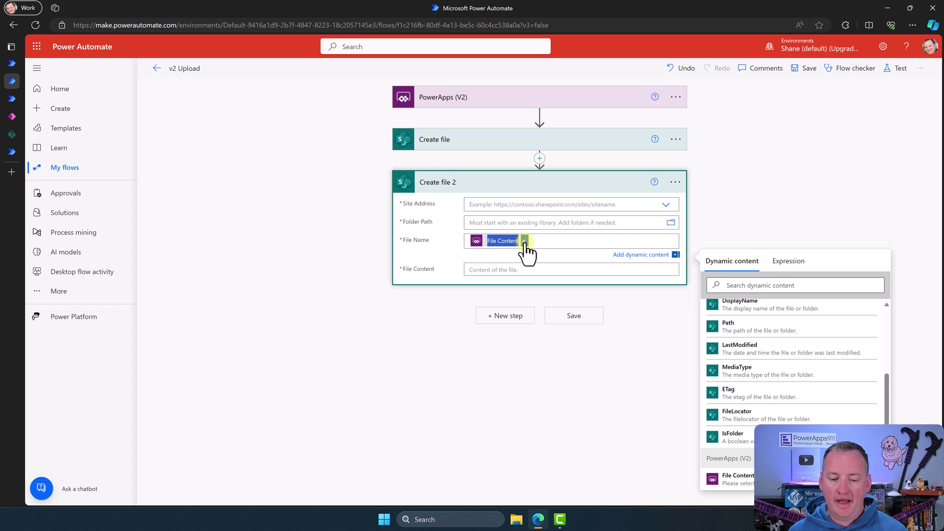
left_click(524, 240)
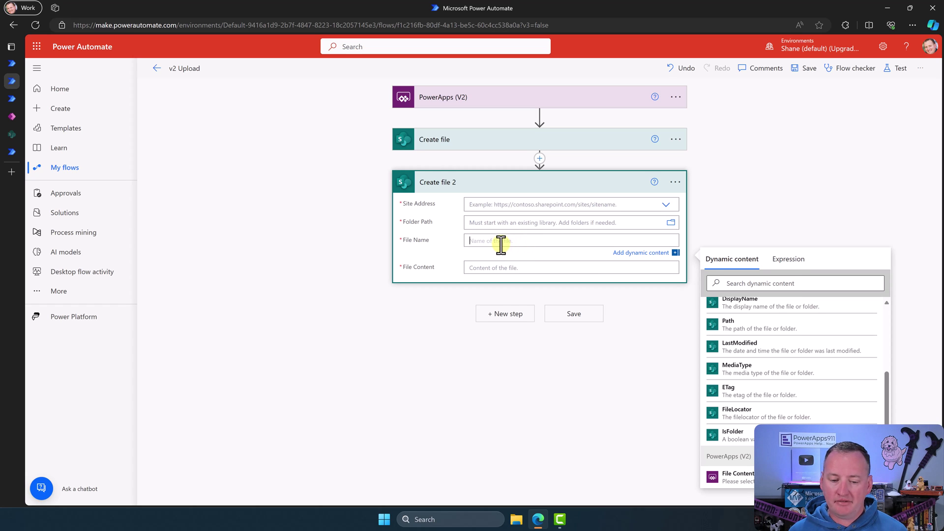
Enter the copied trigger reference as a File Name expression without its @{ } wrapper: triggerBody()?['file']?['contentBytes'].
left_click(787, 260)
type("triggerBody()?['file']?['contentBytes']")
key("Home")
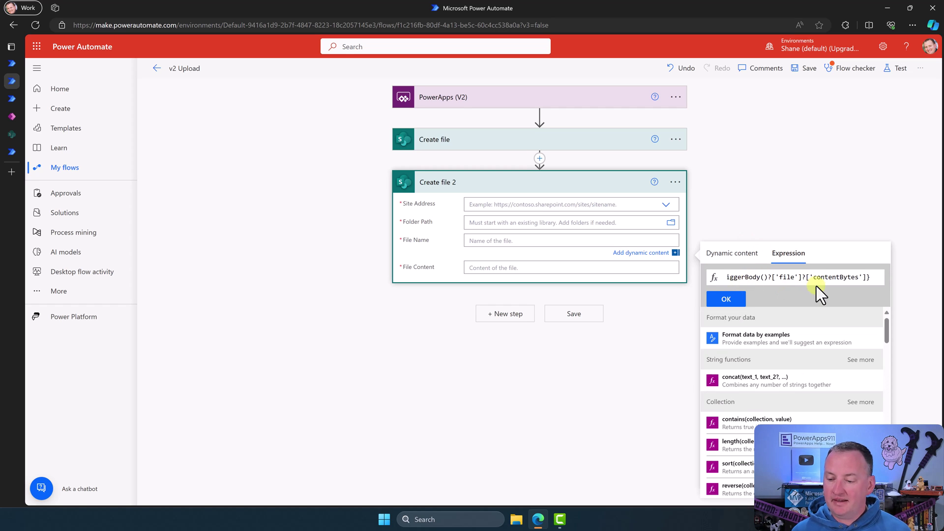
key("shift+Right")
key("shift+Right")
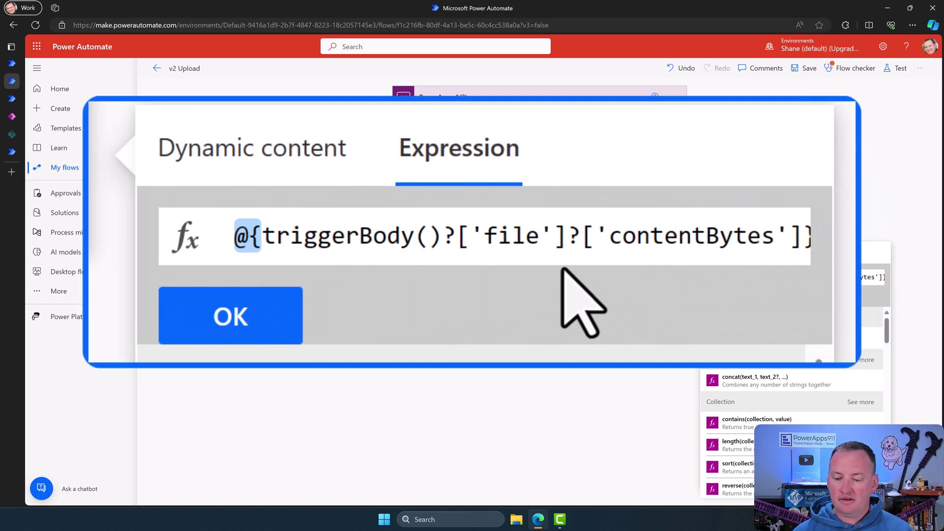
key("Delete")
key("End")
key("BackSpace")
Change contentBytes to name in the File Name expression and insert it into Create file 2 as triggerBody()?['file']?['name'].
key("Left")
key("Left")
key("Left")
key("Left")
key("Left")
key("Left")
key("Left")
key("Left")
key("Left")
key("Left")
key("Left")
key("Left")
key("Left")
key("Left")
key("Left")
key("Left")
key("Left")
key("Left")
key("Left")
key("Left")
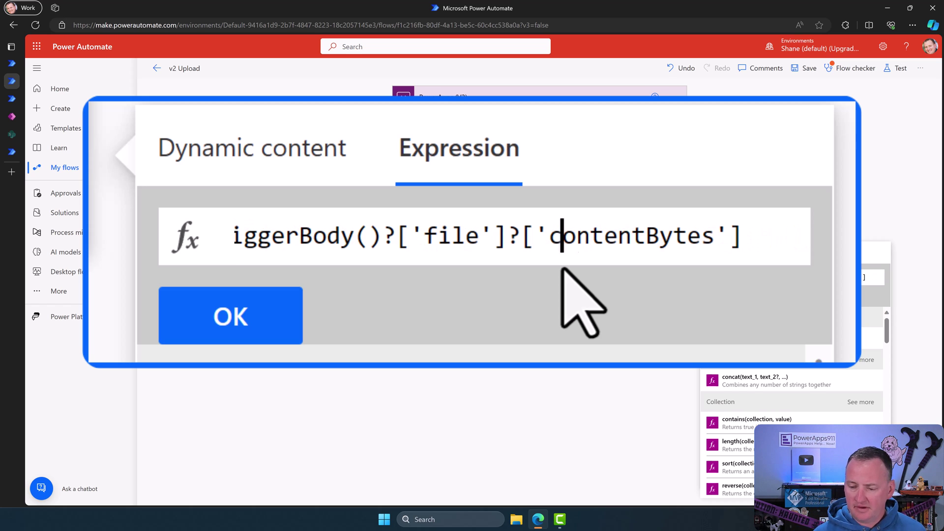
key("Right")
key("Right")
key("Right")
key("Right")
key("Right")
key("Right")
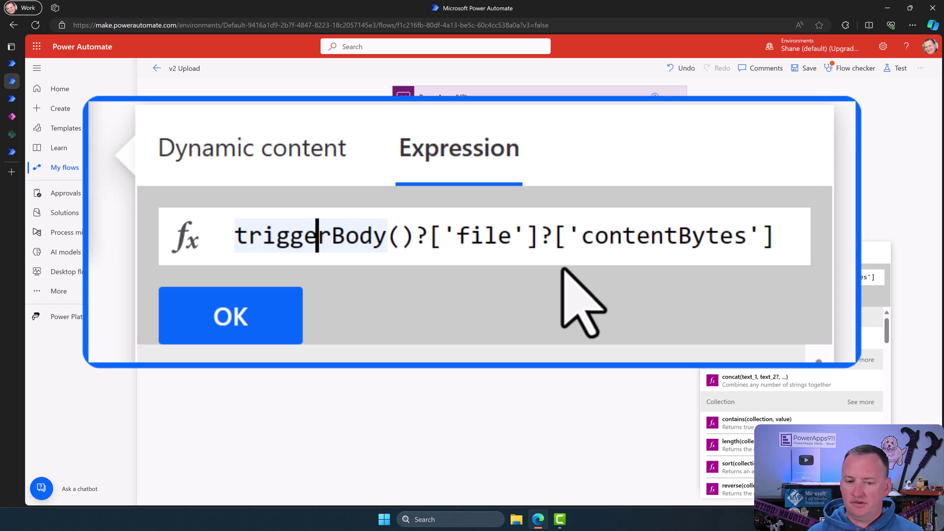
key("Right")
key("Right")
key("Right")
key("Right")
key("Right")
key("Right")
key("Right")
key("Right")
key("Right")
key("Right")
key("Right")
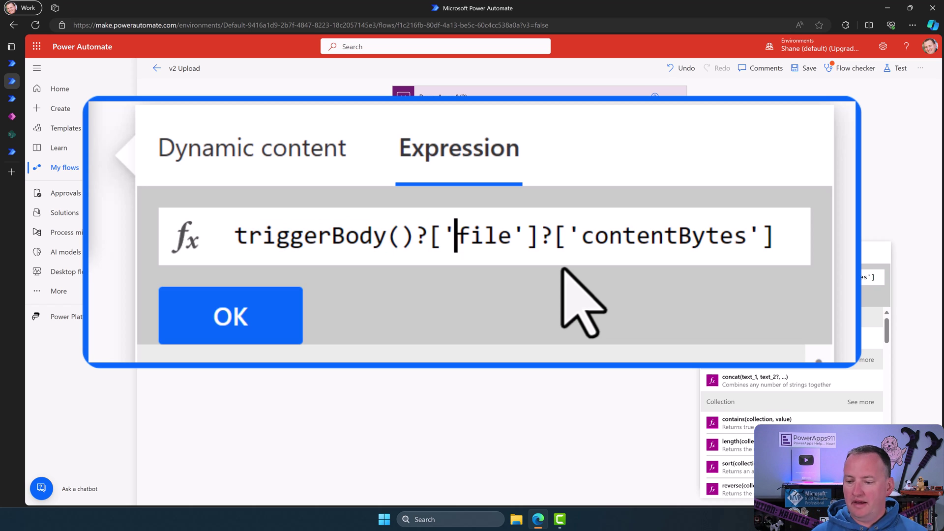
key("Right")
key("Right")
key("Right")
key("Right")
key("Right")
key("Right")
key("Right")
key("Right")
key("Left")
key("Left")
key("Right")
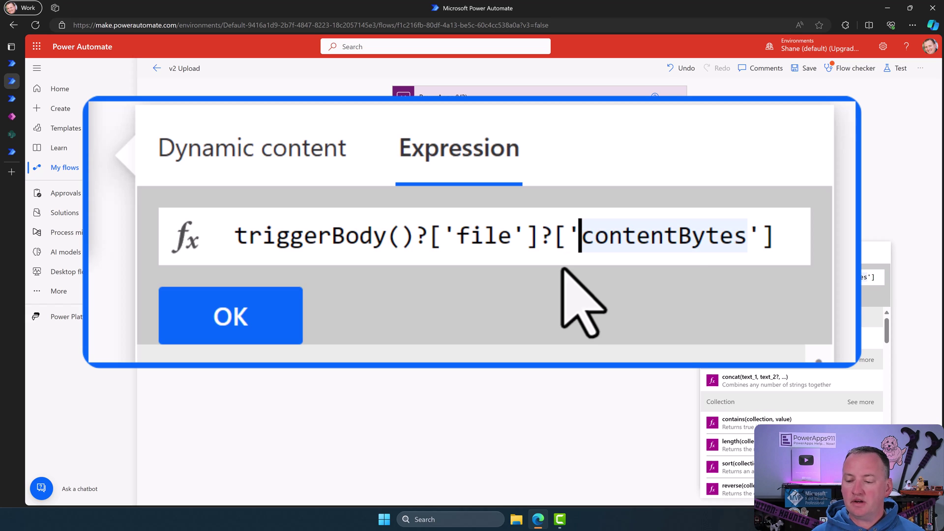
key("Delete")
key("Delete")
key("Delete")
key("Delete")
key("Delete")
key("Delete")
key("Delete")
key("Delete")
key("Delete")
key("Delete")
key("Delete")
key("Delete")
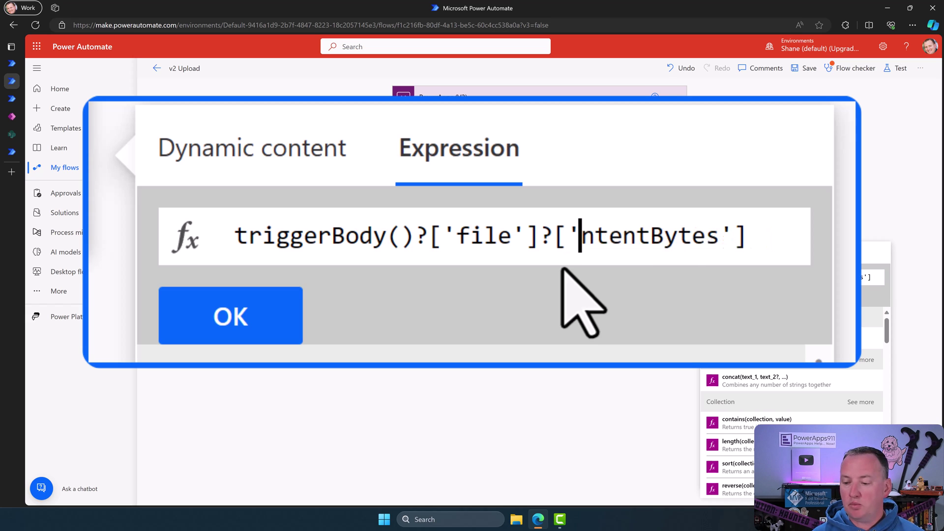
type("name")
key("Right")
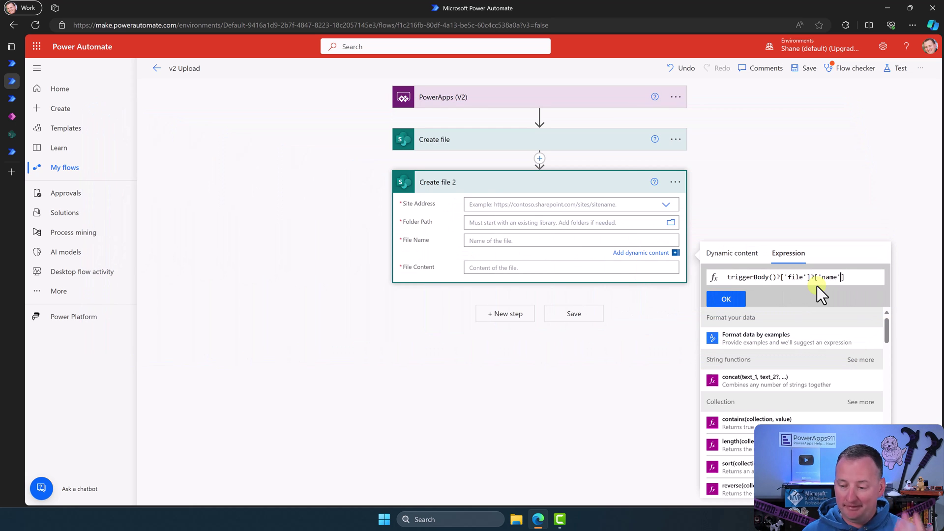
left_click(725, 299)
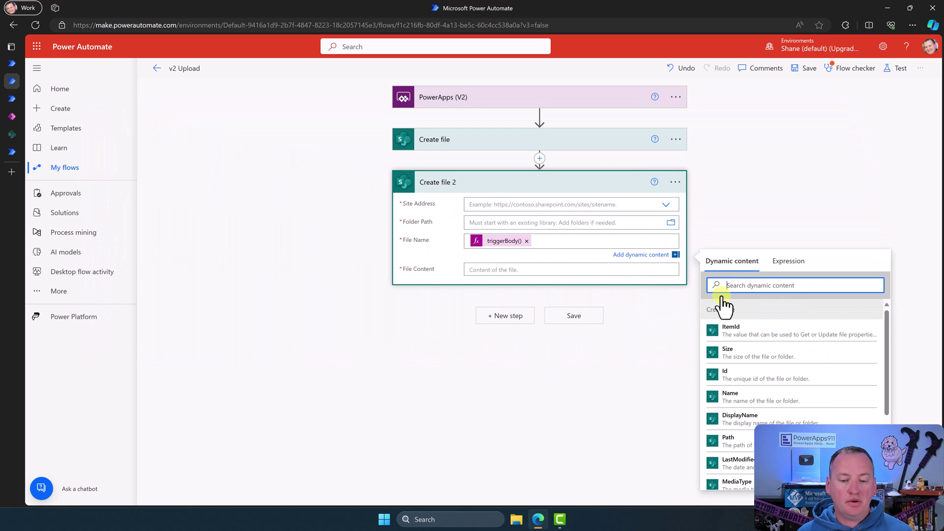
Set Create file 2's File Content to the PowerApps (V2) trigger's File Content.
left_click(478, 270)
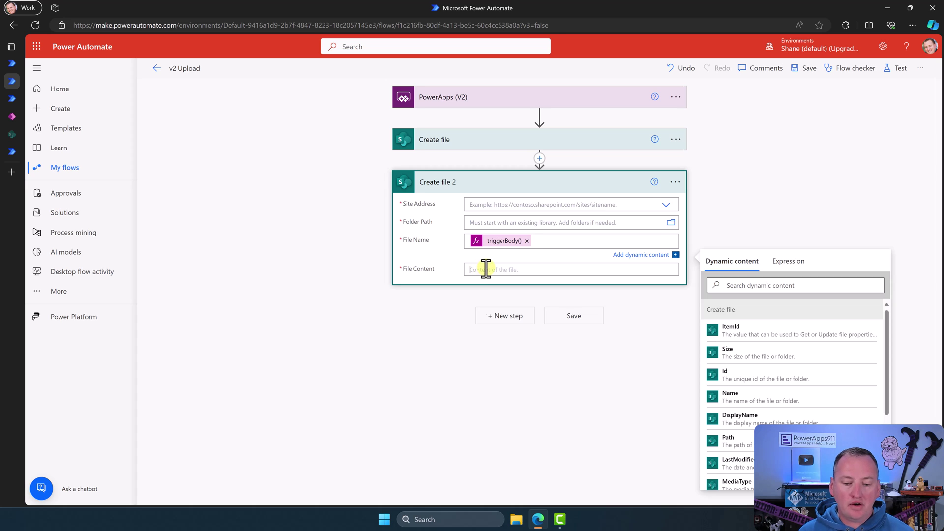
left_click(776, 278)
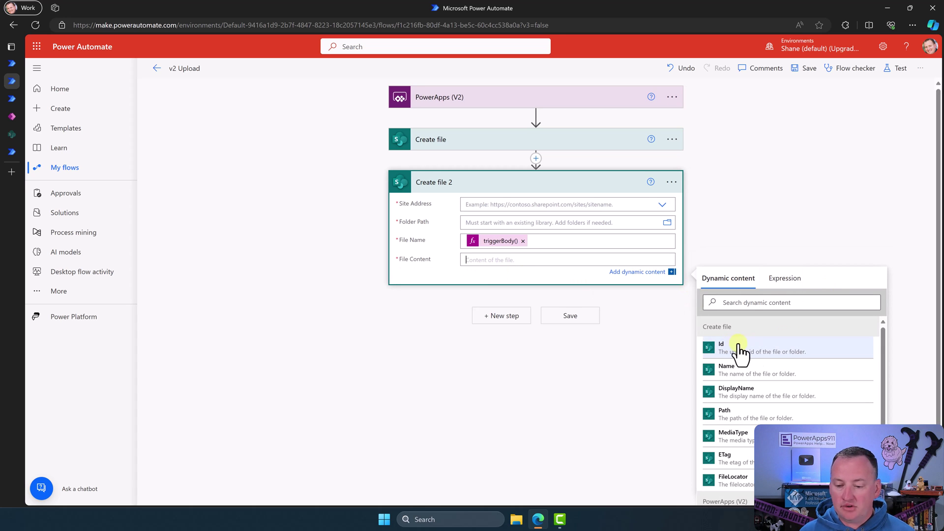
scroll(851, 415, "down", 2)
left_click(738, 494)
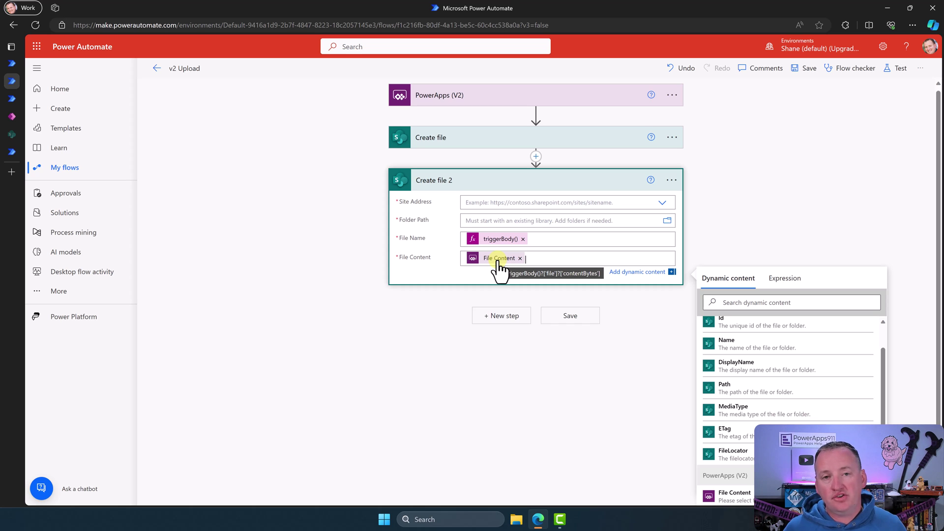
Switch to the Flow v2 Trigger app in Power Apps, preview it, and replace the Buddy.png attachment with 20231015_144822270_iOS.jpg.
left_click(9, 118)
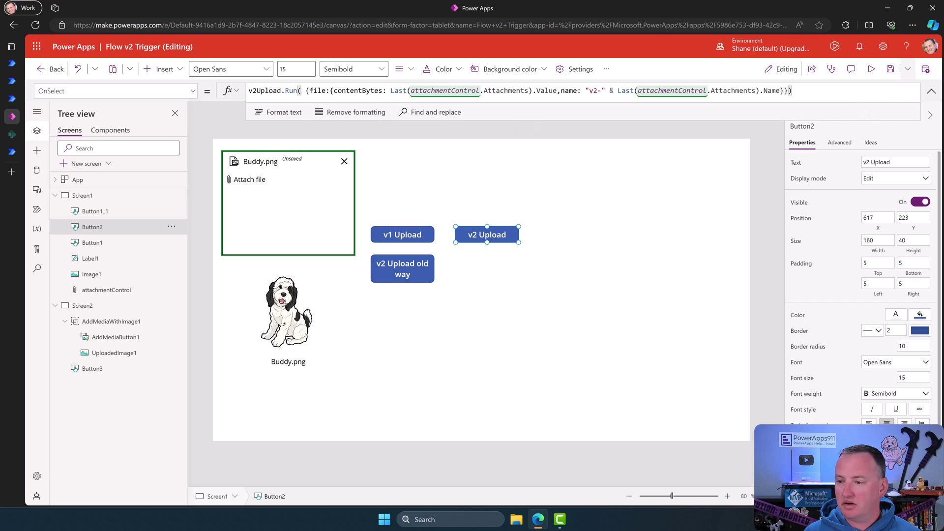
left_click(872, 70)
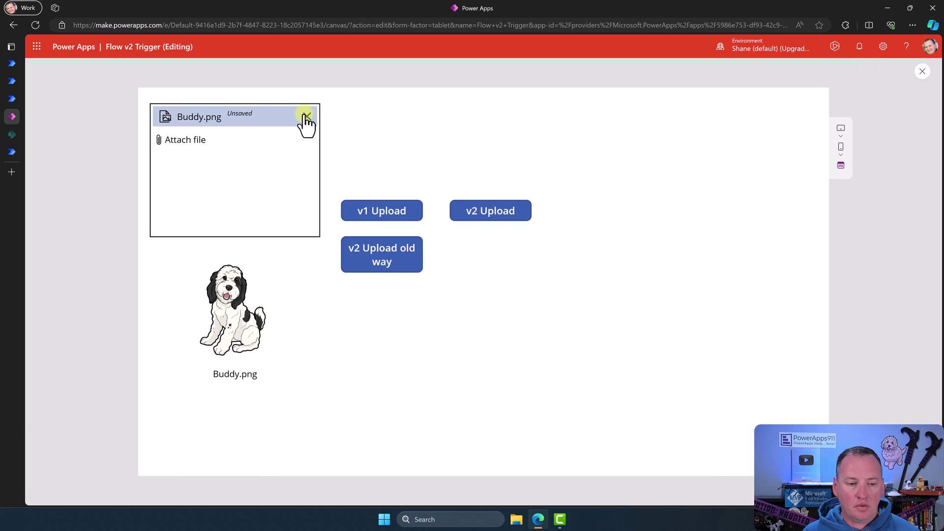
left_click(306, 117)
left_click(196, 142)
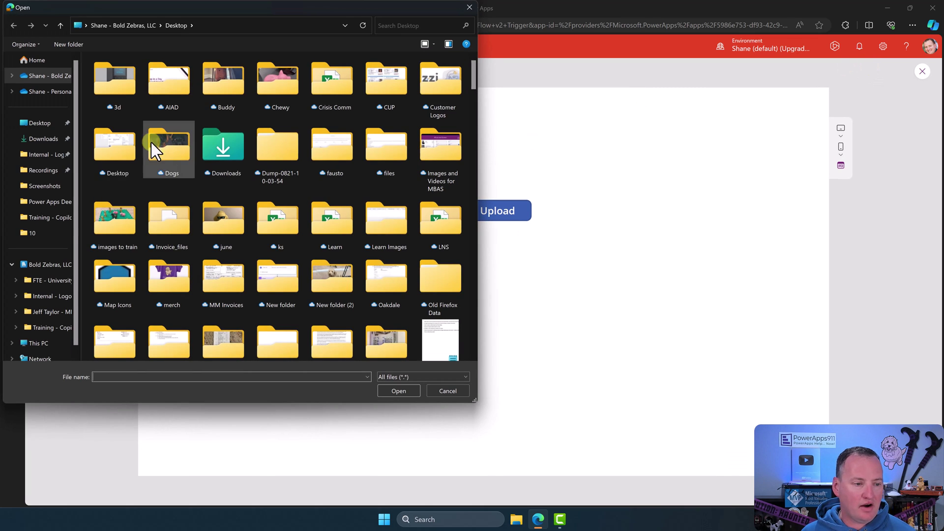
left_click(56, 91)
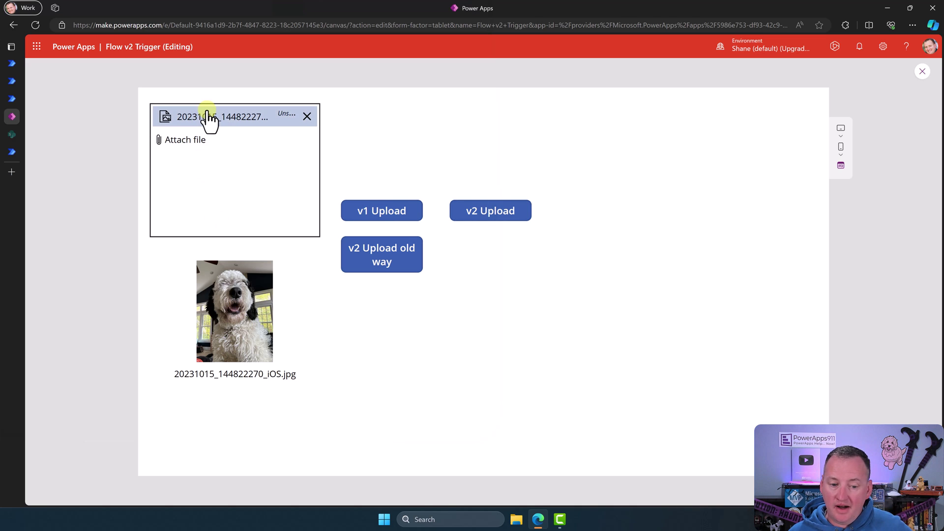
Upload the attached photo through the v1 Upload, v2 Upload and v2 Upload old way flows.
left_click(376, 214)
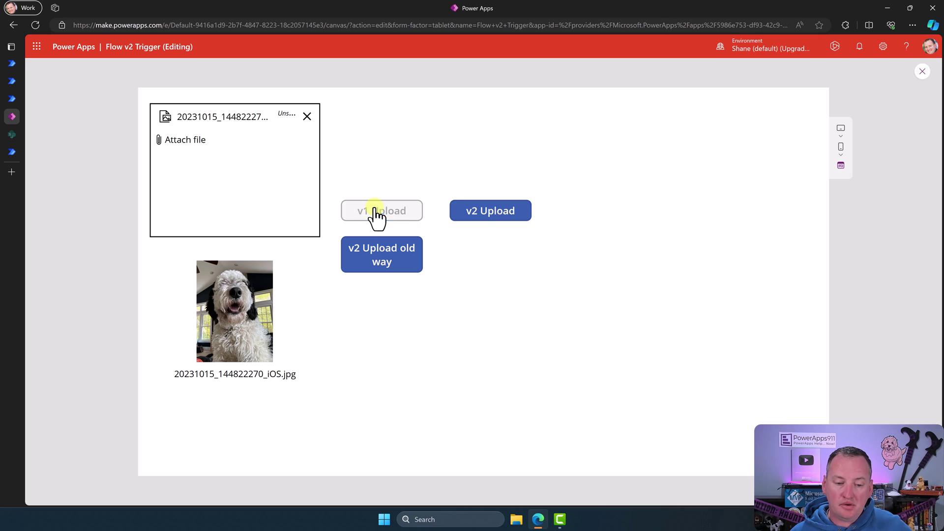
left_click(481, 214)
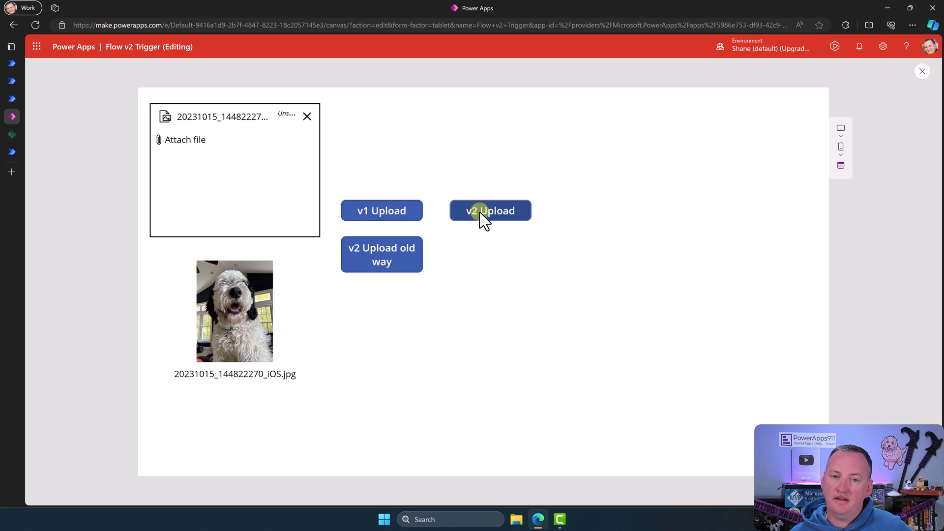
left_click(396, 251)
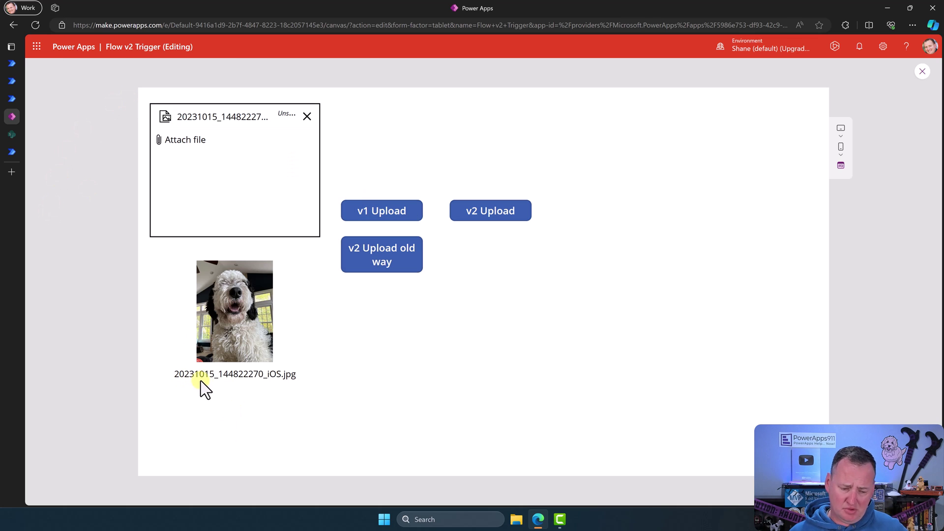
Switch to the SharePoint Documents library, reload it, and find the newly uploaded photo files.
left_click(12, 133)
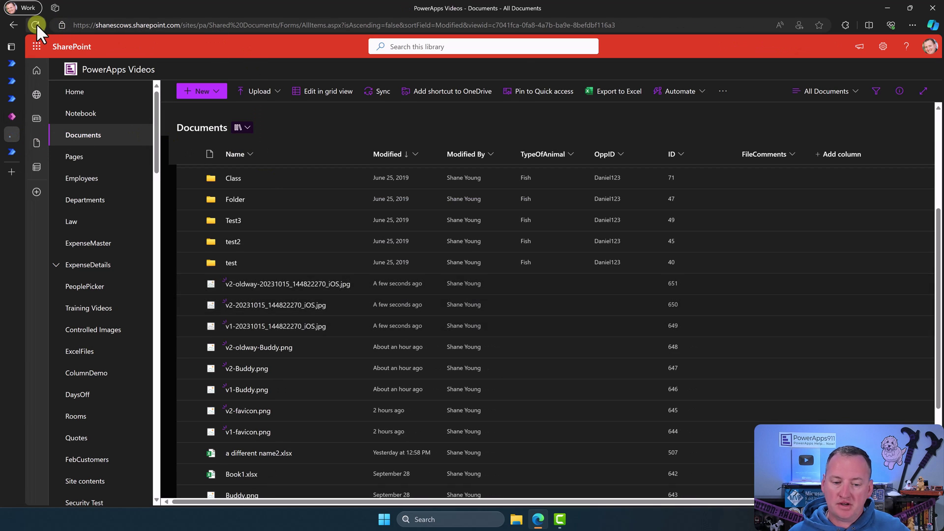
left_click(36, 25)
scroll(302, 261, "down", 5)
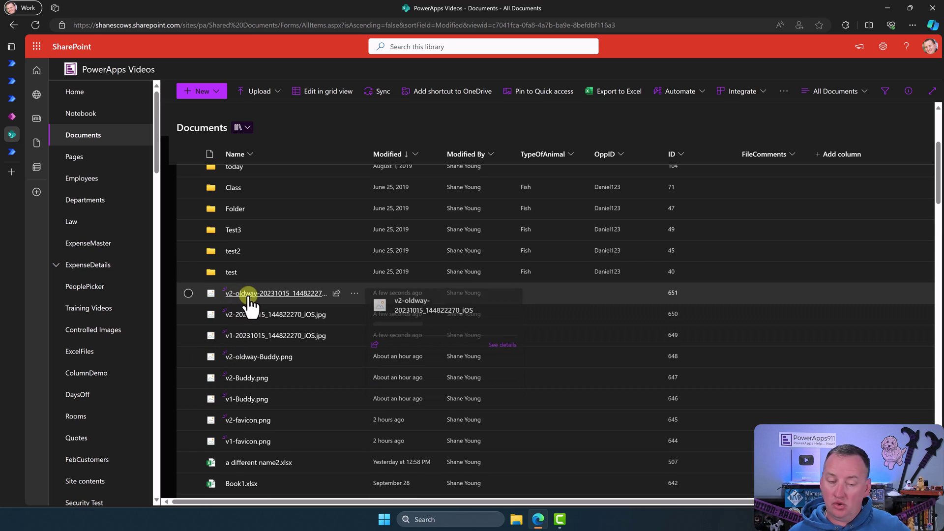
Preview the uploaded v1-, v2- and v2-oldway- copies of 20231015_144822270_iOS.jpg one after another to check the images.
mouse_move(276, 344)
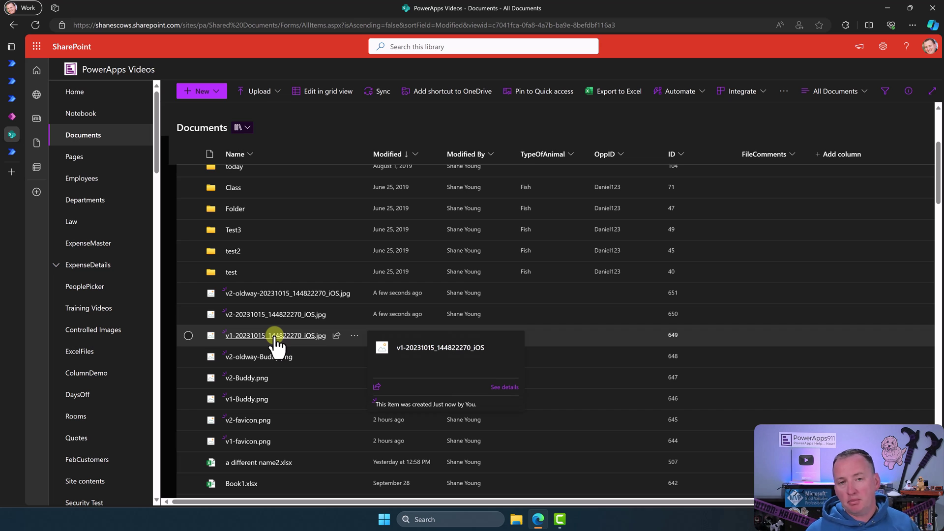
left_click(275, 336)
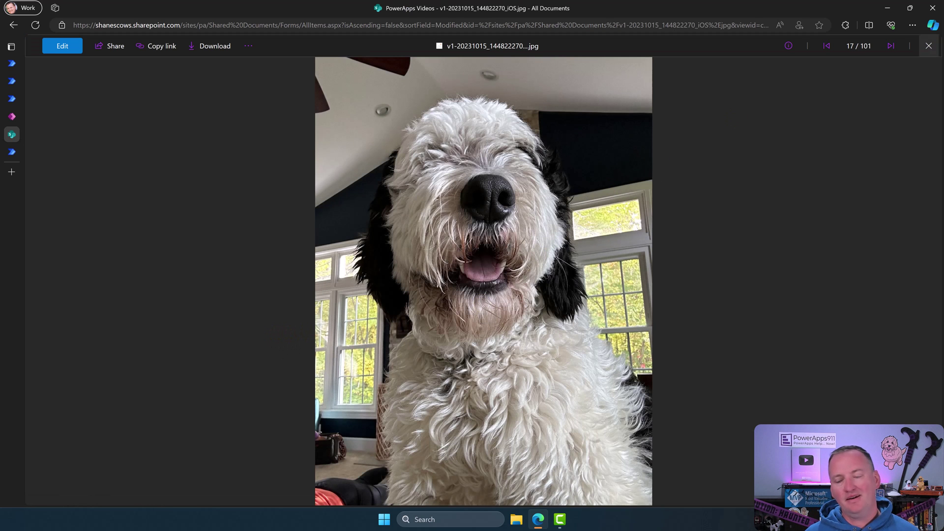
key("Escape")
left_click(261, 314)
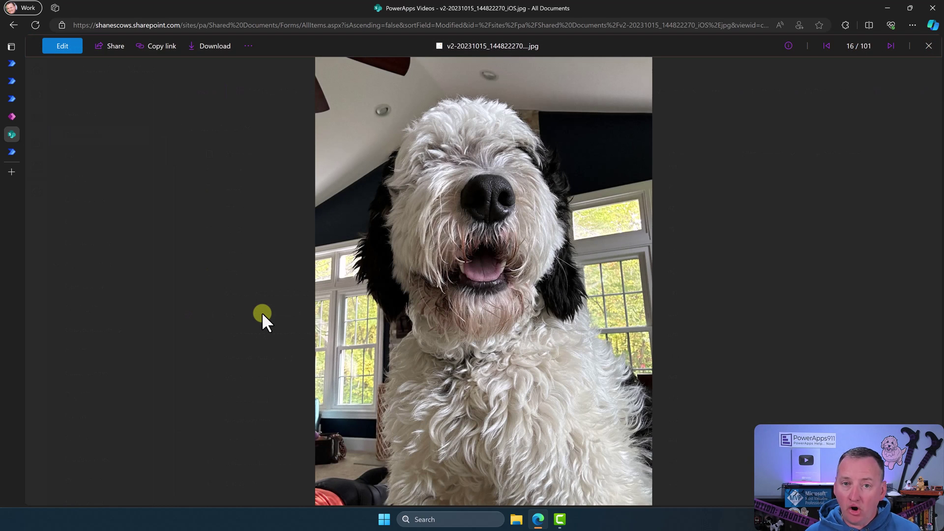
left_click(928, 46)
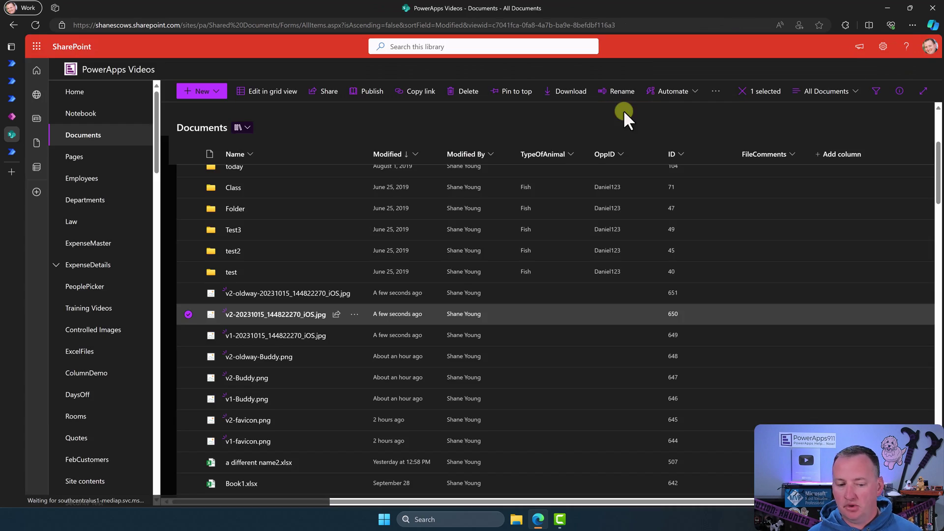
left_click(283, 294)
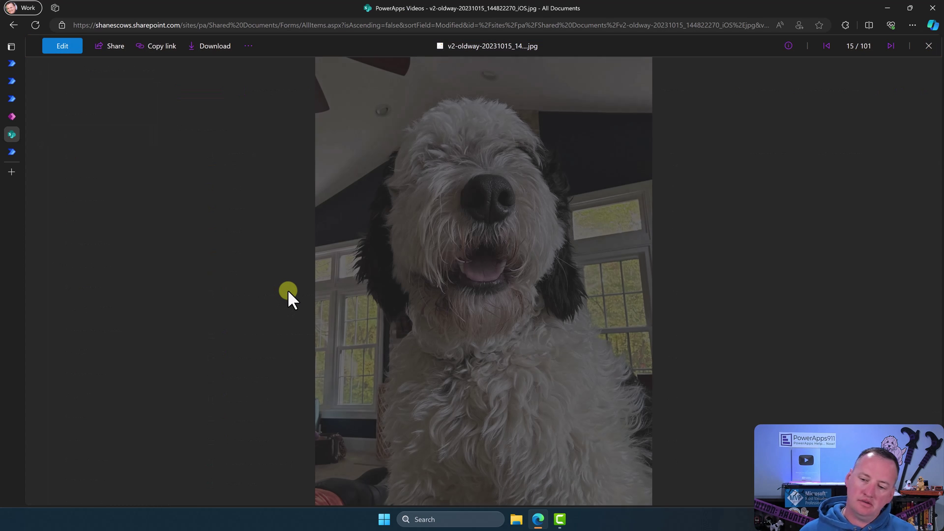